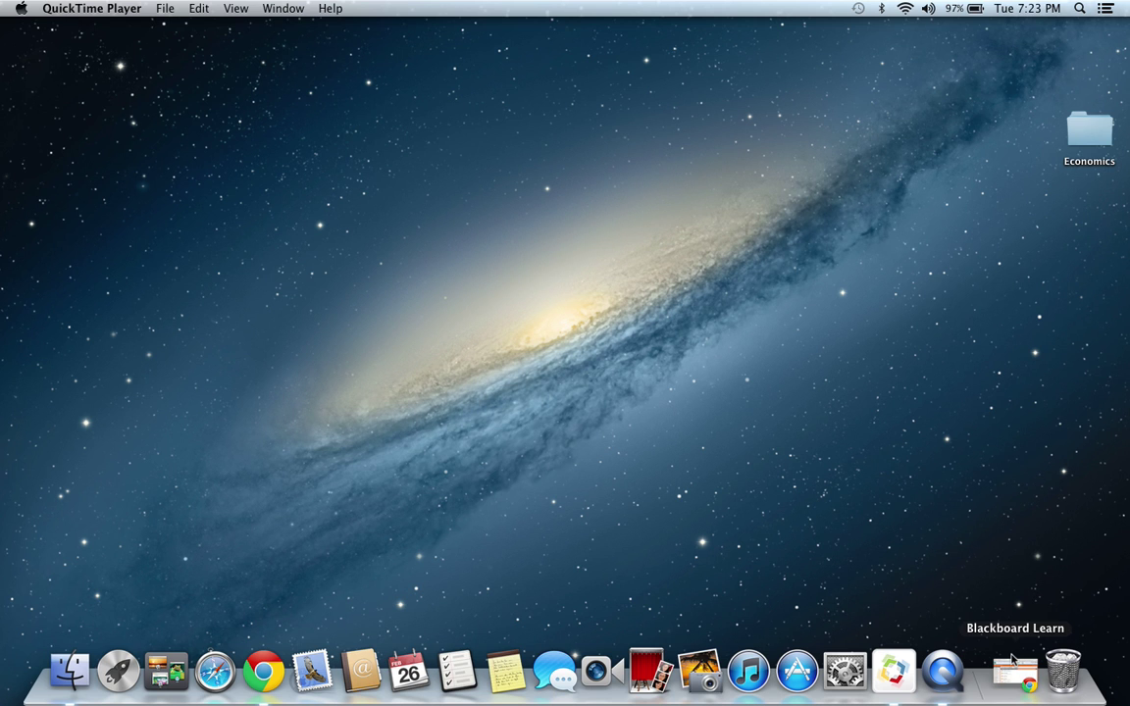
- Open the 'Survey Project – Directions and Rubrics' document from Blackboard Learn's Unit 2 in a new tab
left_click(1012, 661)
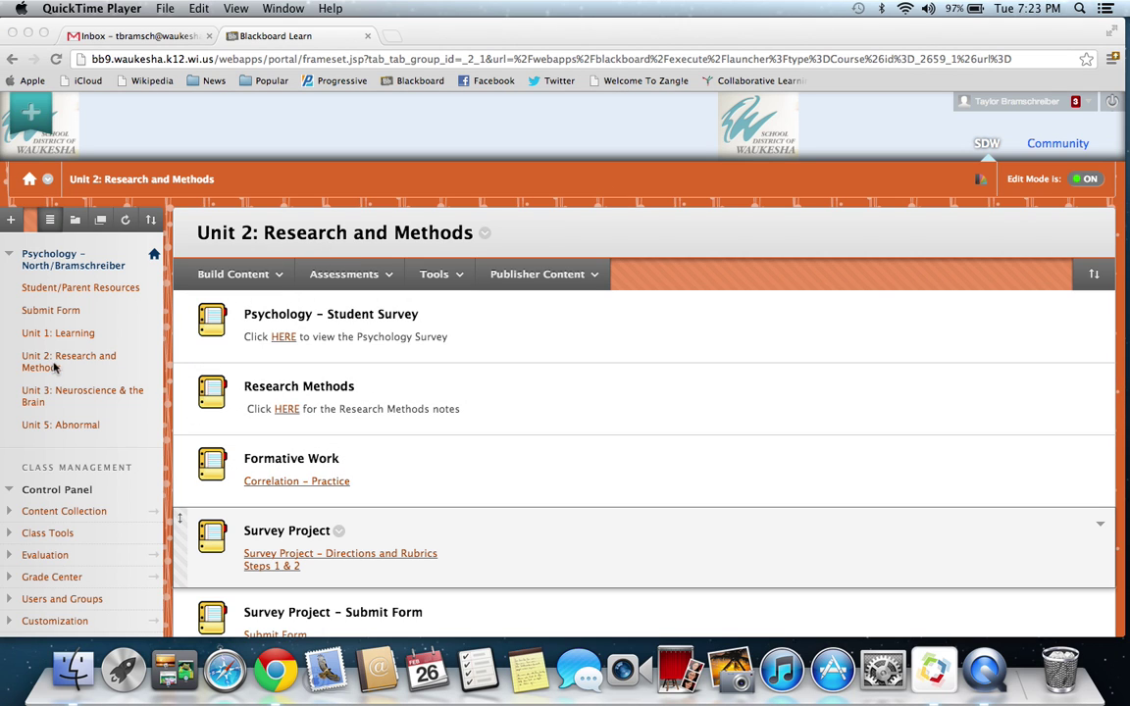
scroll(698, 484, "down", 3)
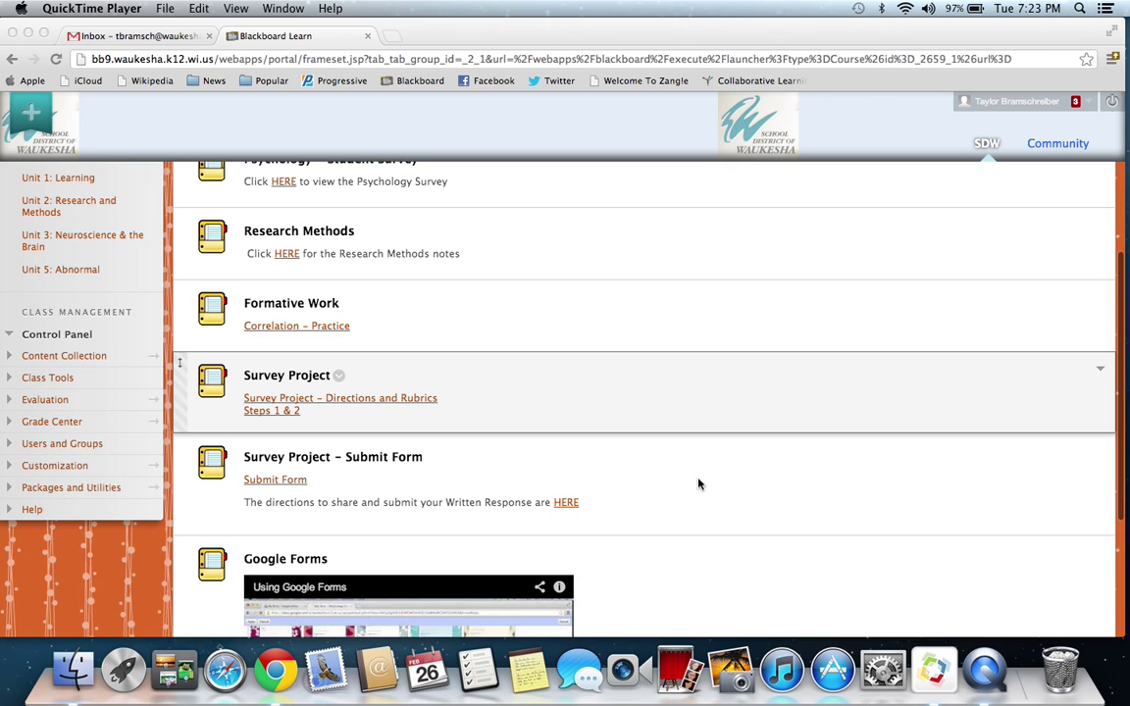
left_click(398, 401)
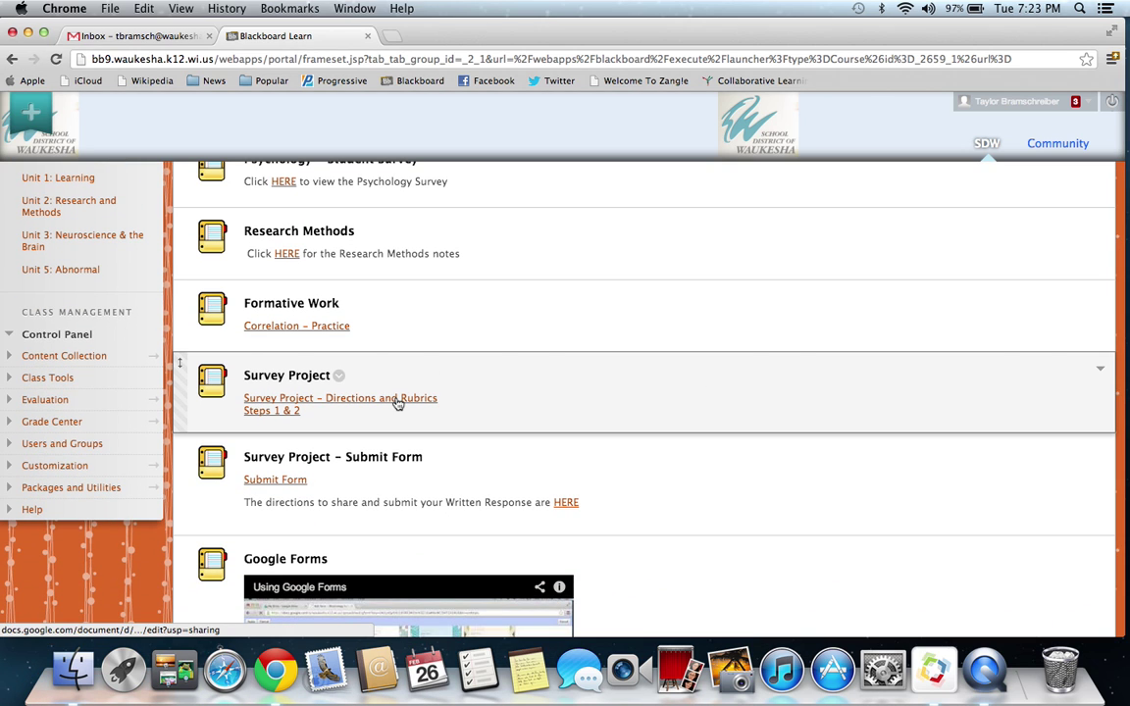
left_click(397, 401)
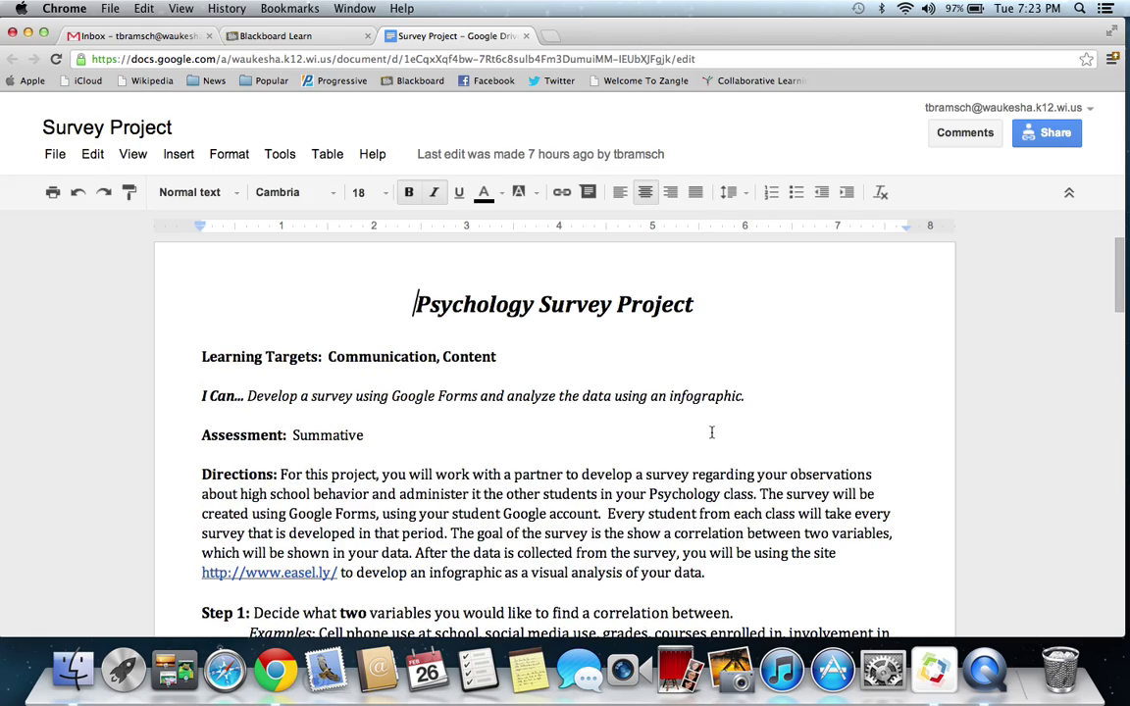
scroll(713, 433, "down", 6)
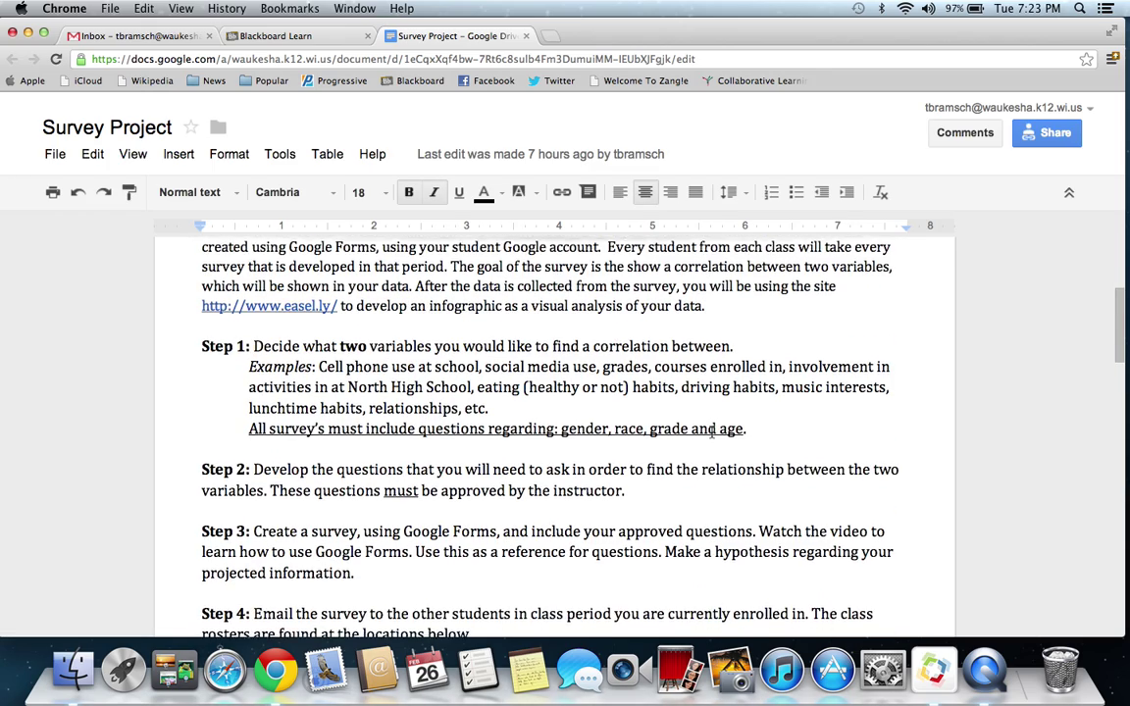
scroll(713, 433, "up", 3)
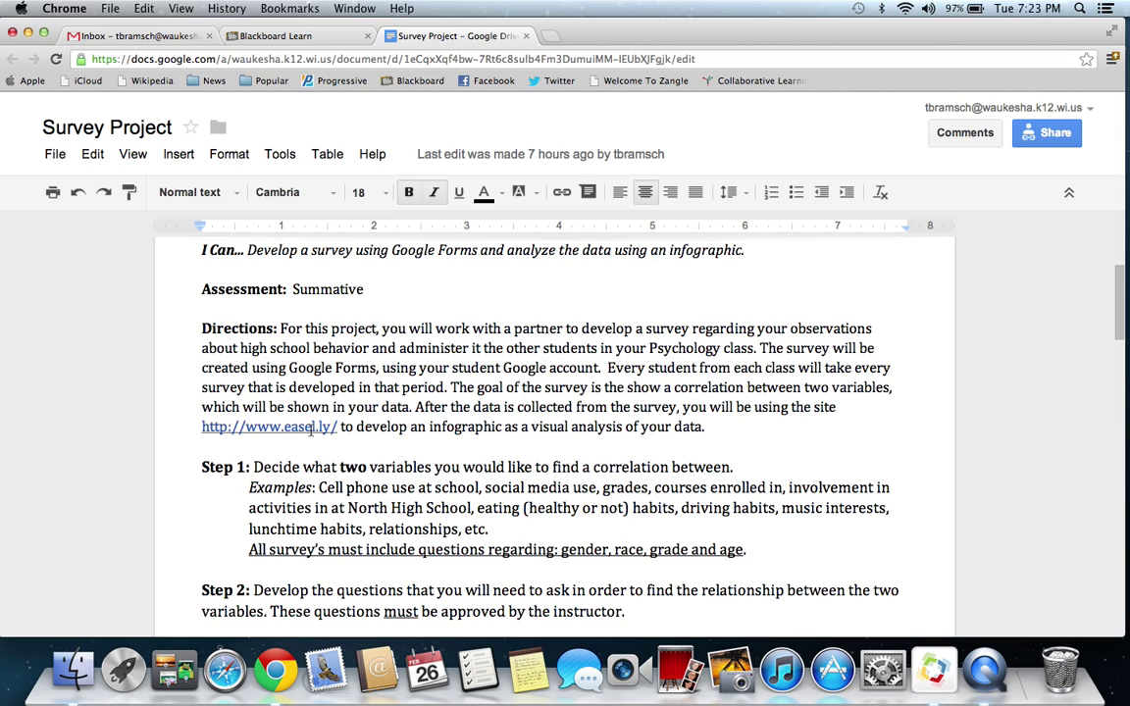
left_click(311, 428)
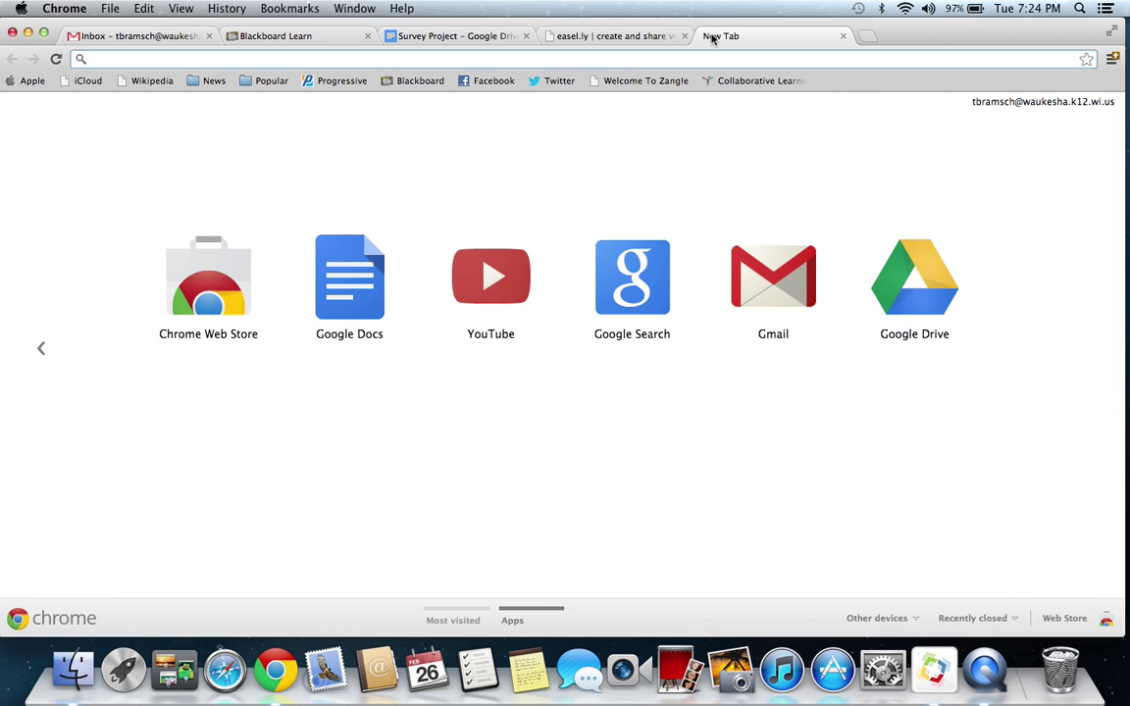
- Search 'firefox', visit Mozilla's download page, then close that tab to return to easel.ly
type("firefox&aq=f&oq=firefox&aqs=chrome.0.57j5j0l2j62.2655&sourceid=chrome&ie=UTF-8")
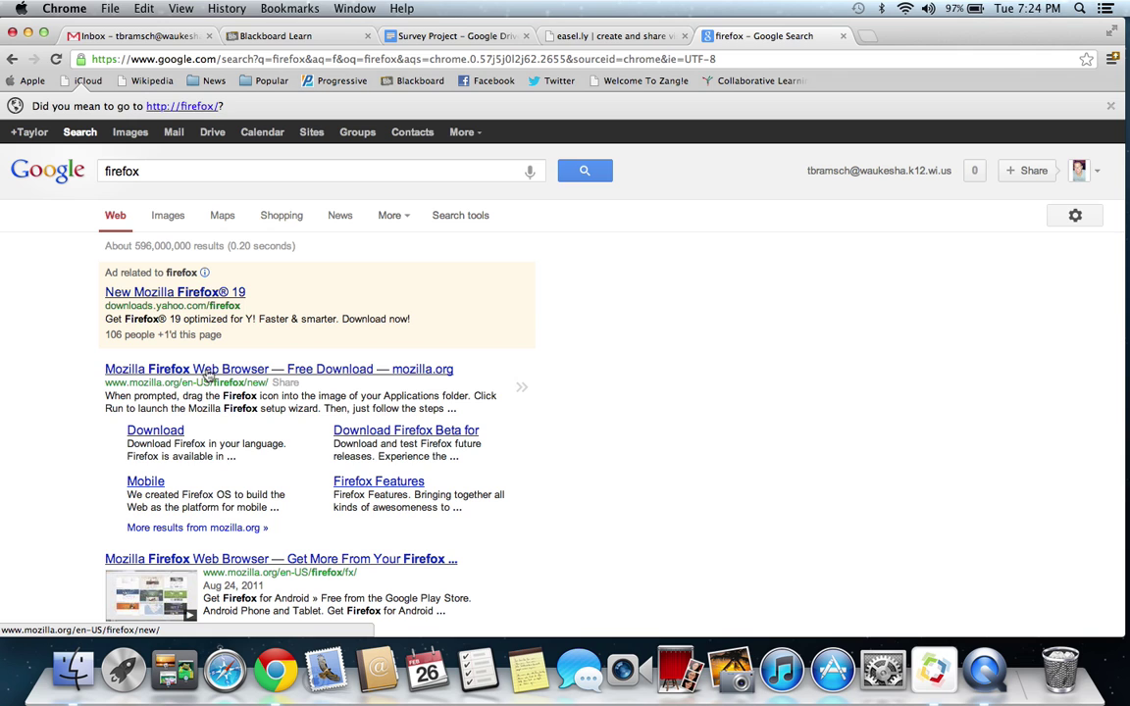
left_click(208, 371)
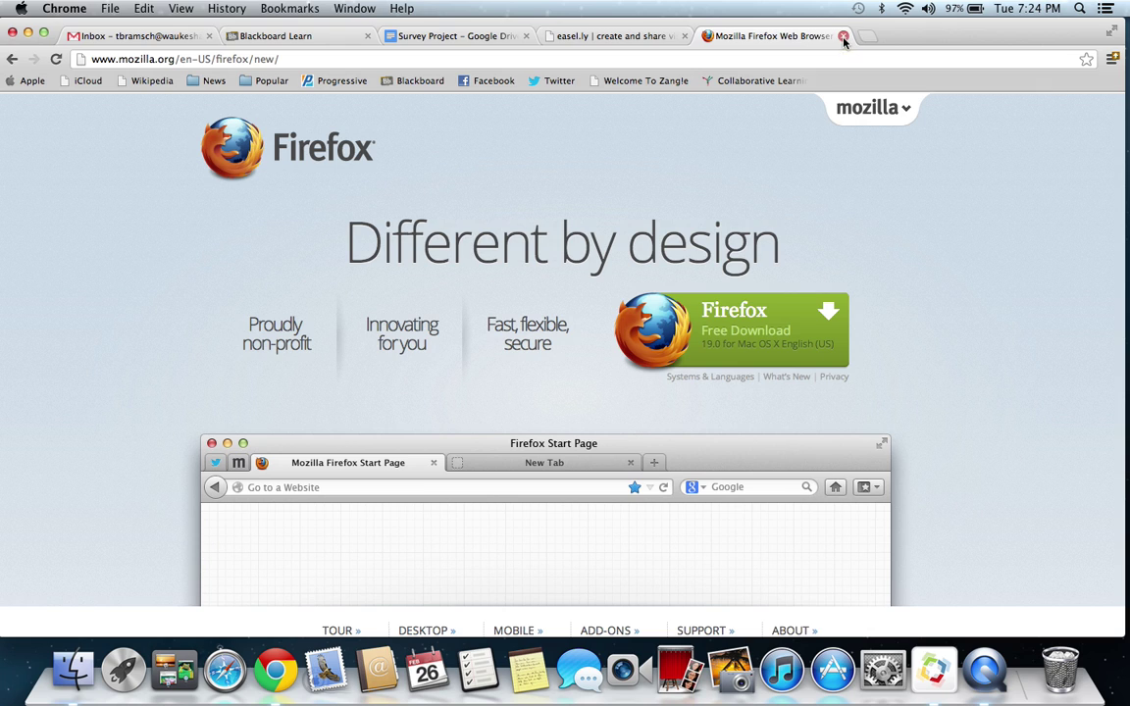
left_click(844, 39)
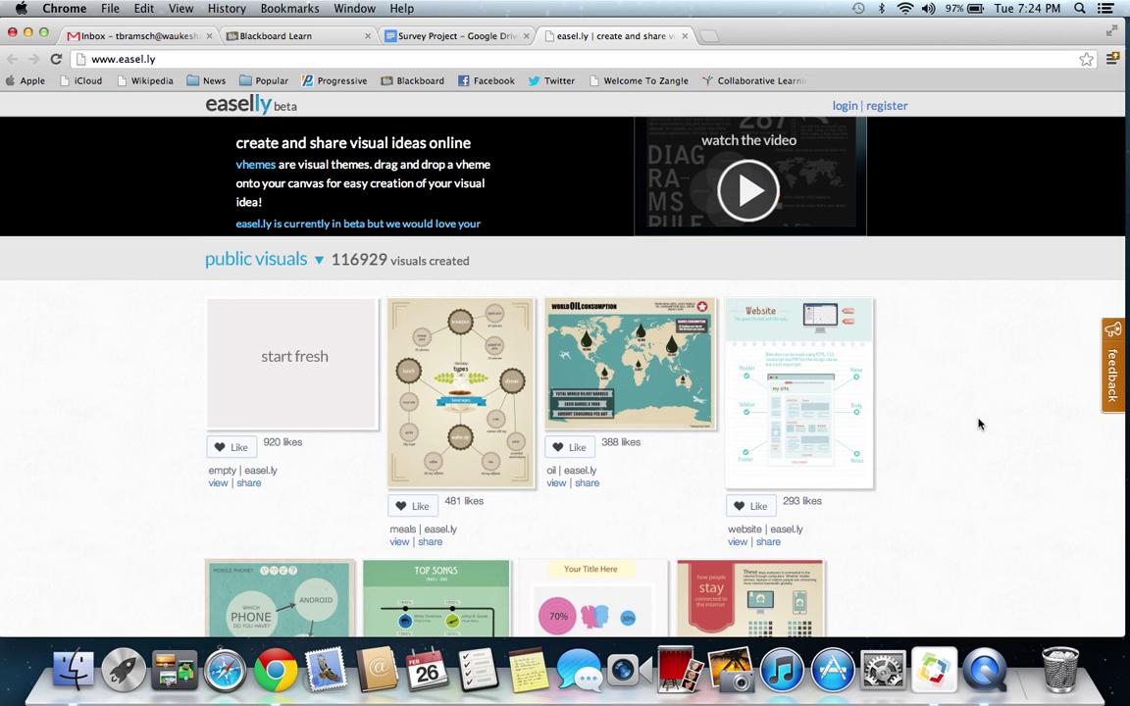
scroll(980, 423, "down", 2)
scroll(979, 424, "up", 2)
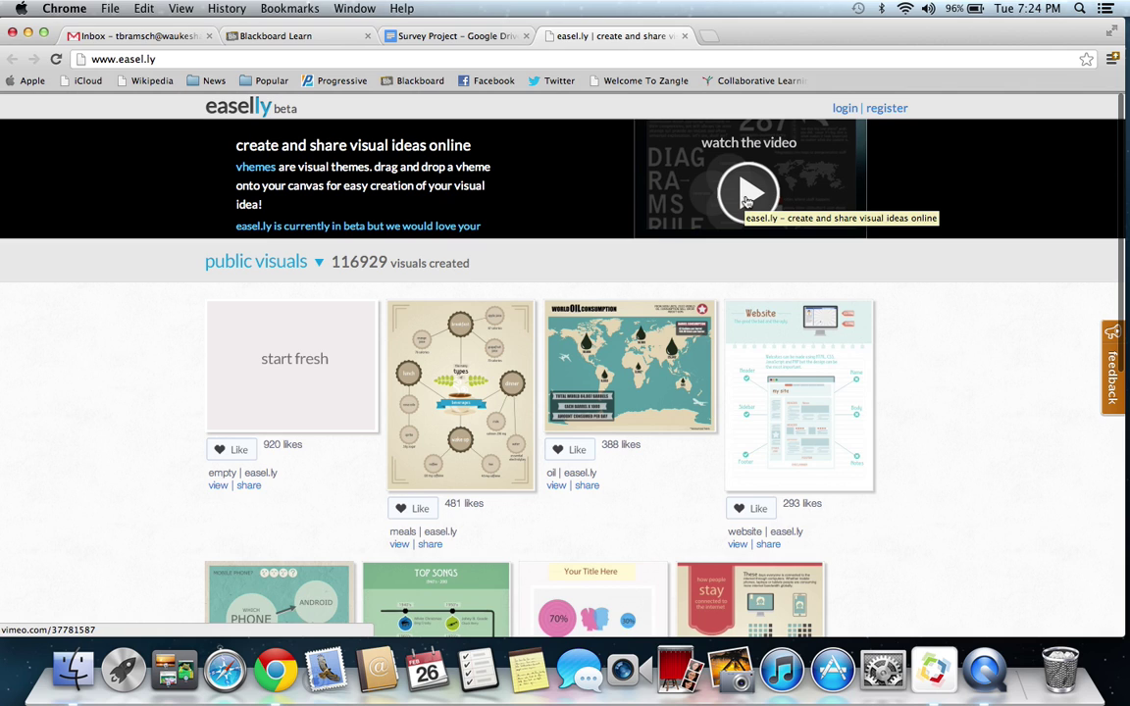
left_click(886, 108)
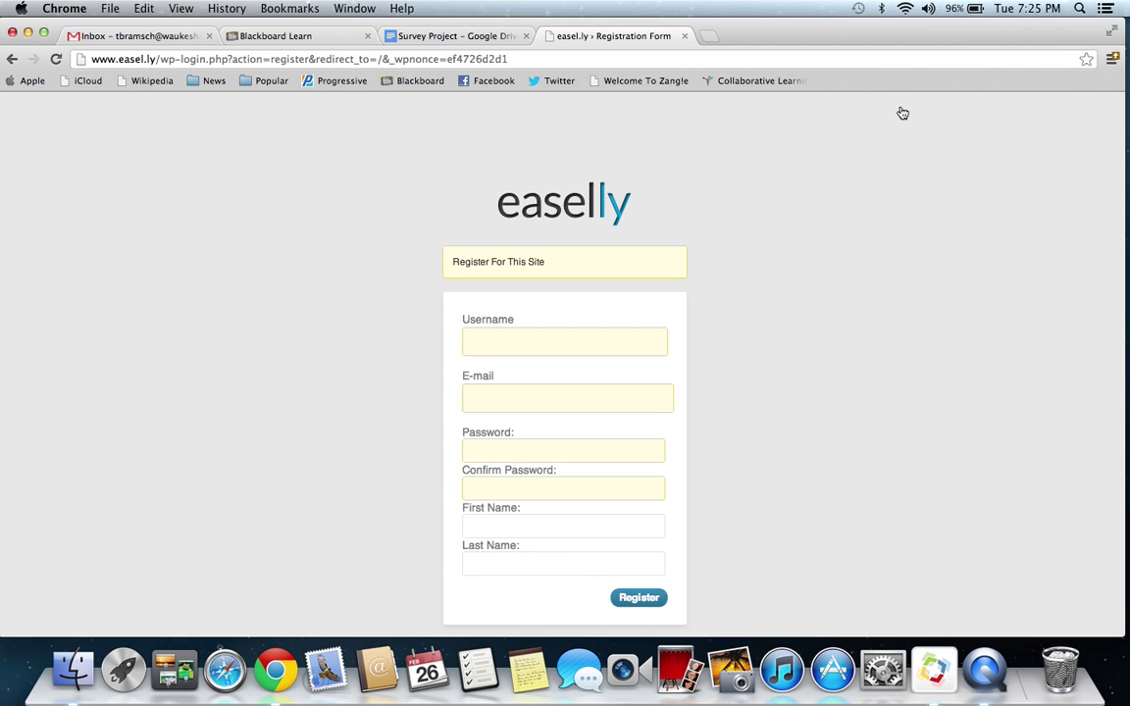
left_click(614, 402)
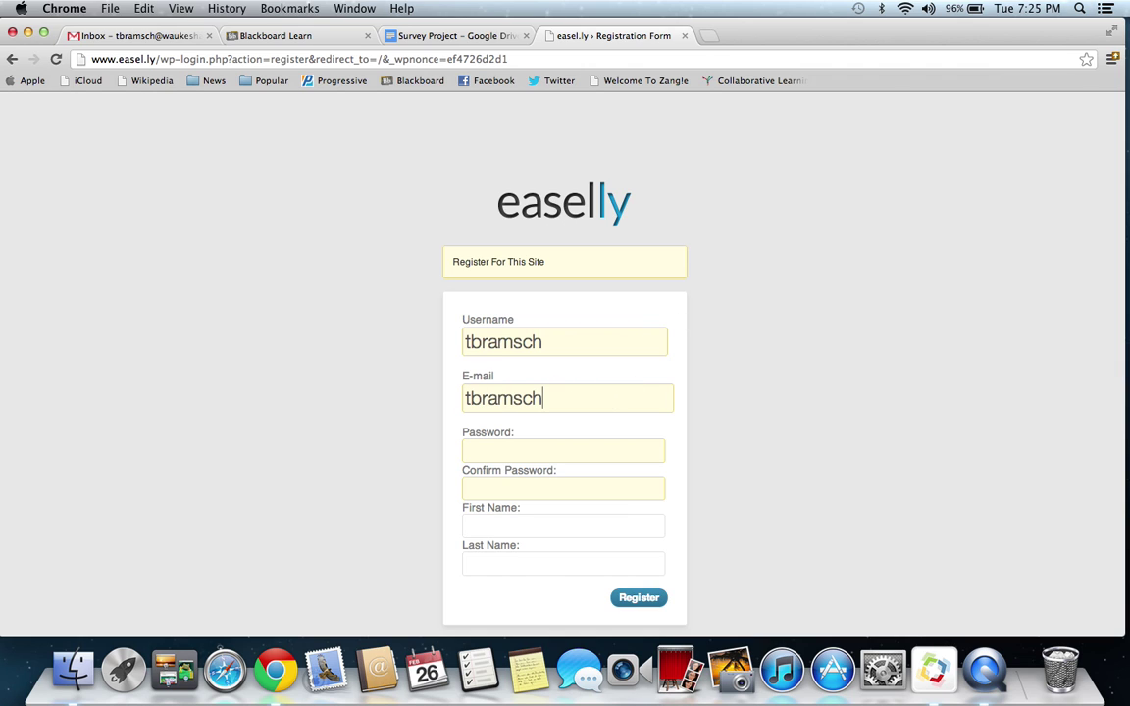
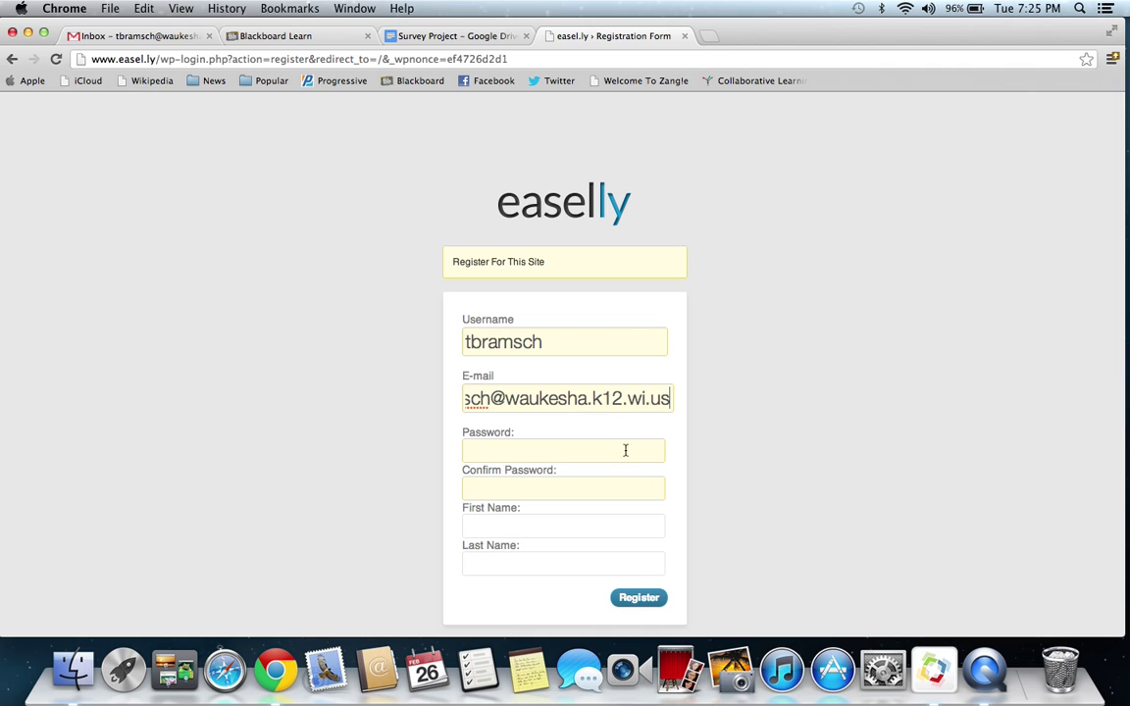
left_click(567, 527)
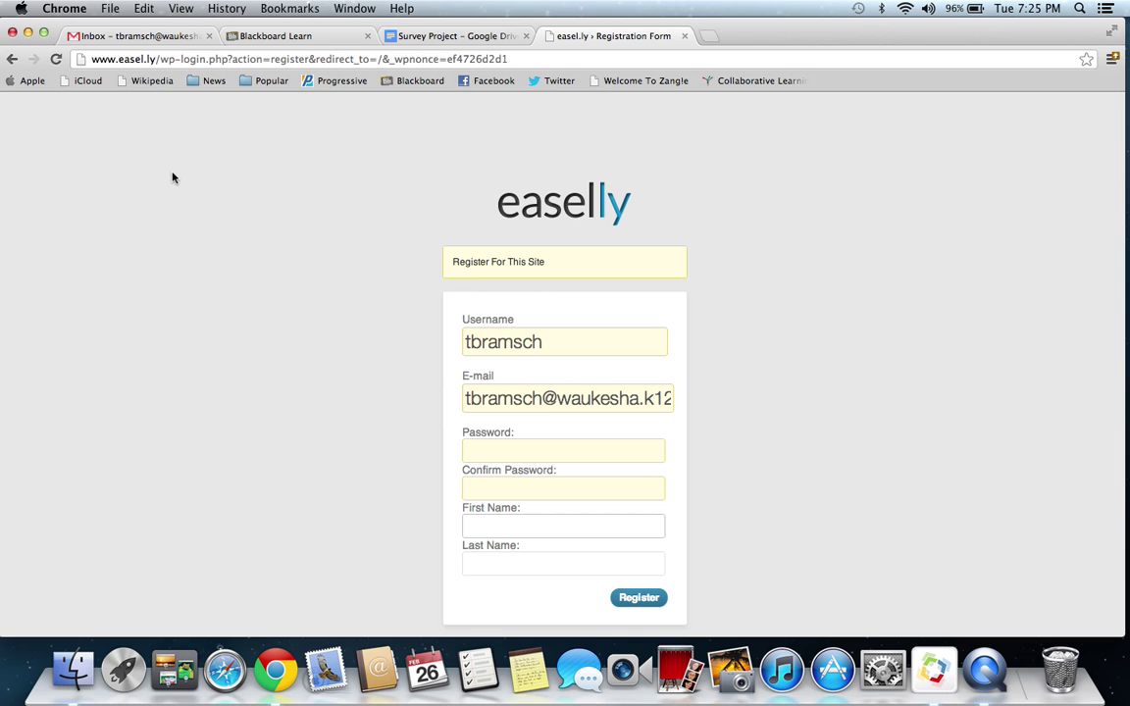
left_click(13, 59)
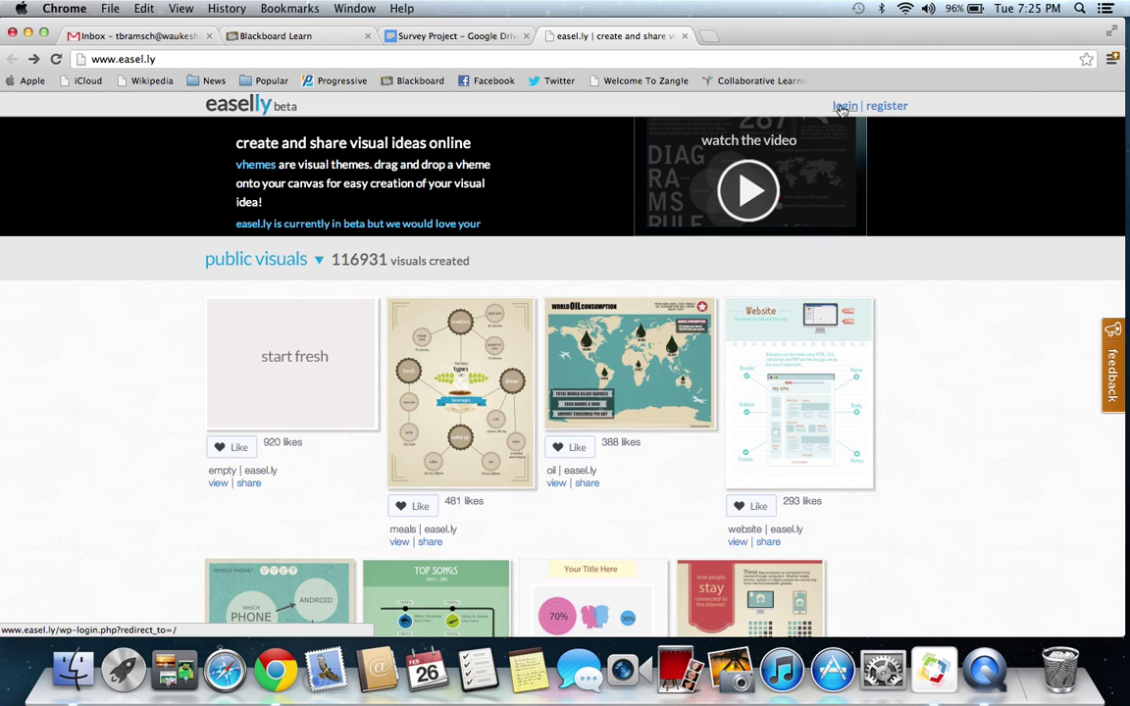
- Log in to easel.ly with the account's username and password
left_click(842, 108)
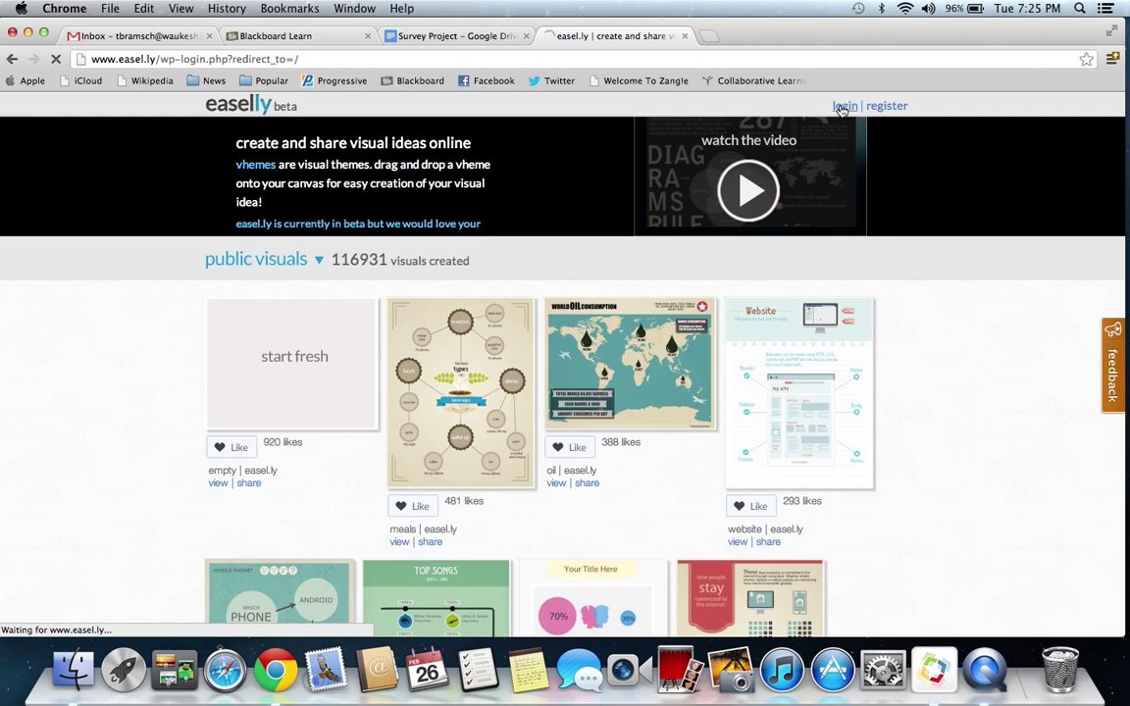
type("tbram")
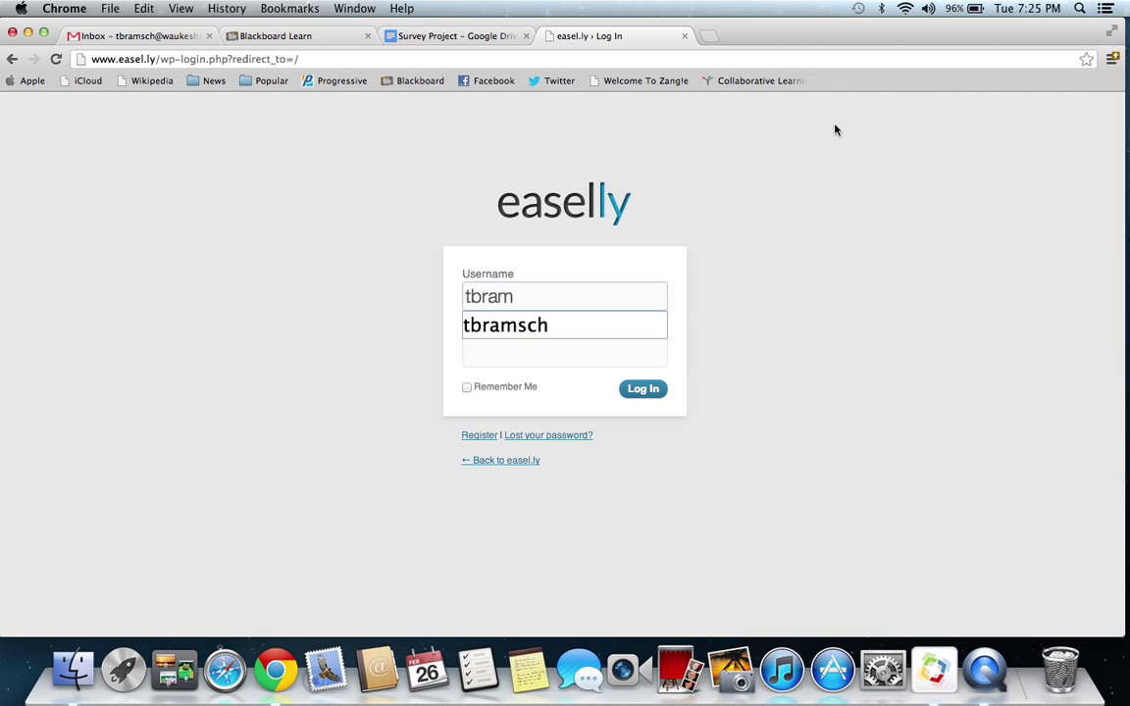
left_click(535, 326)
left_click(528, 352)
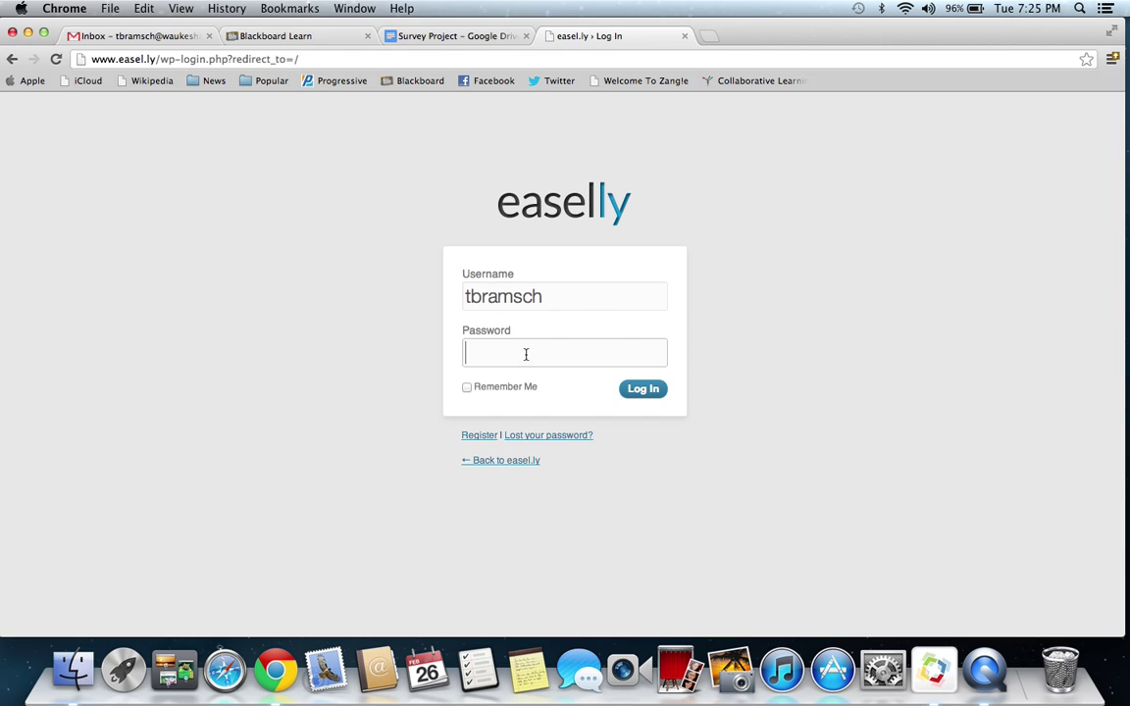
type("**********")
key("Return")
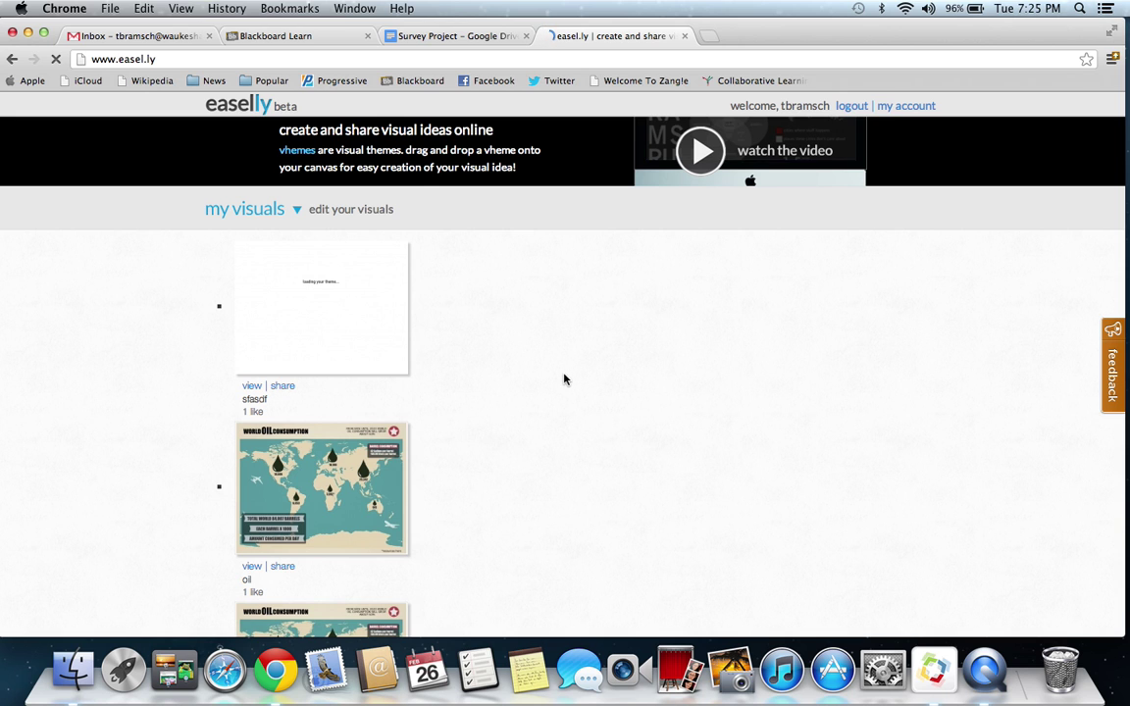
- Scroll through the public visual templates to locate the website template
scroll(564, 379, "down", 5)
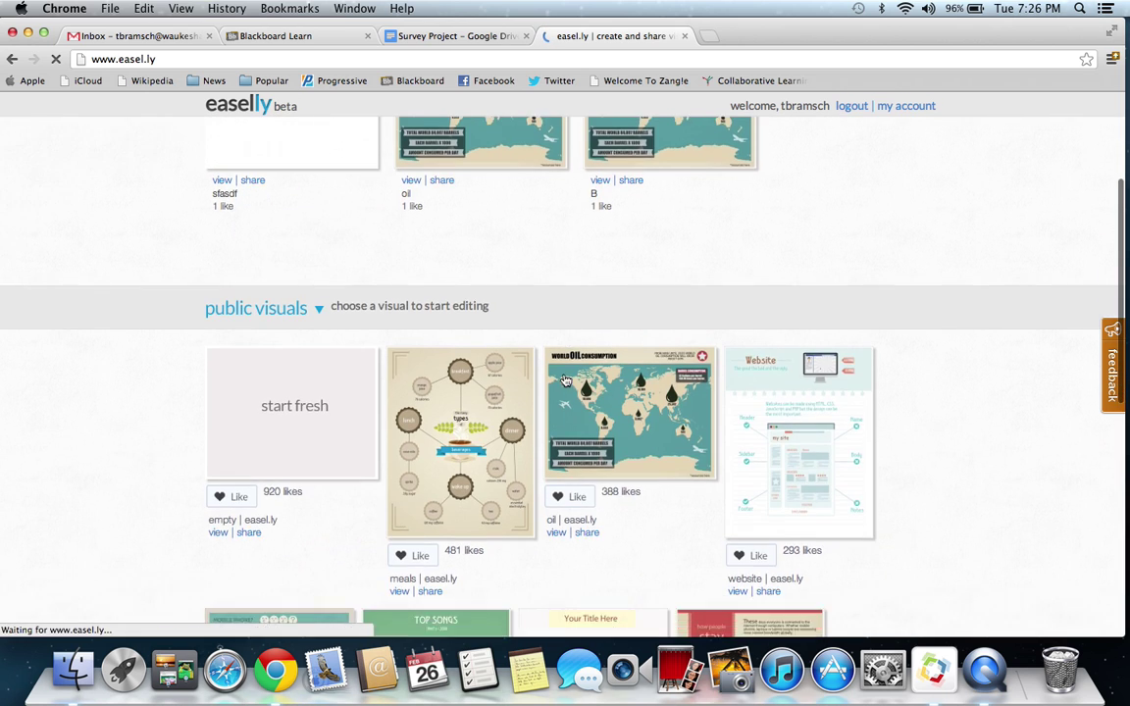
scroll(564, 380, "up", 5)
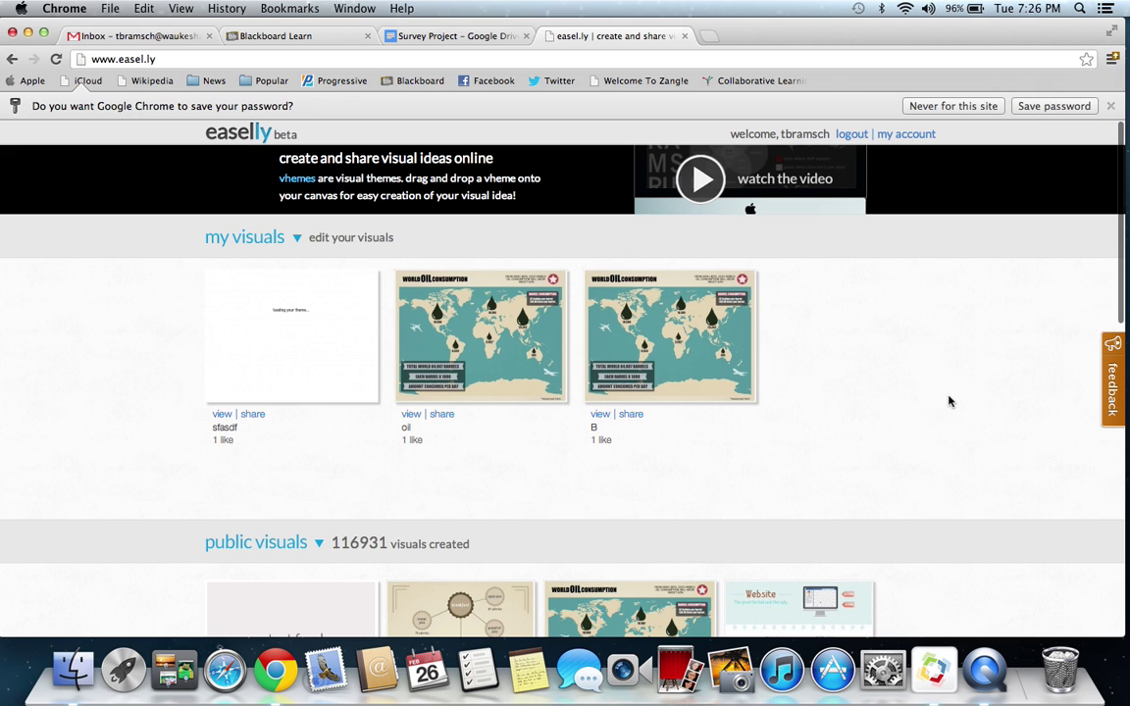
scroll(948, 400, "down", 5)
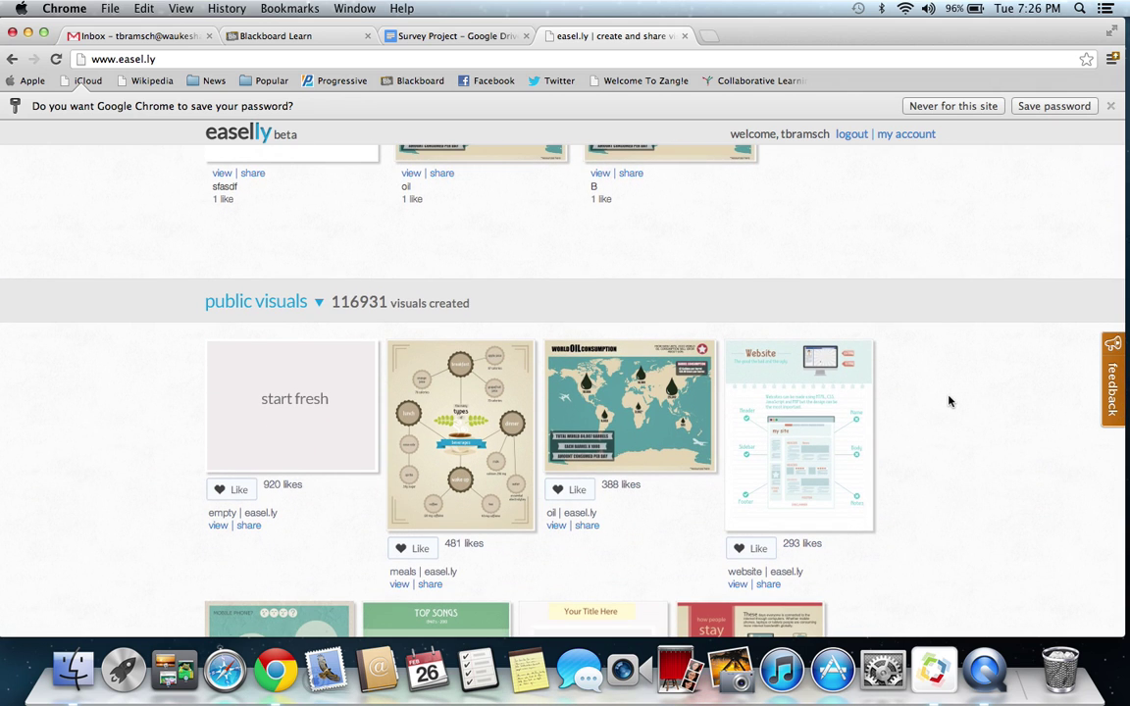
scroll(949, 400, "down", 6)
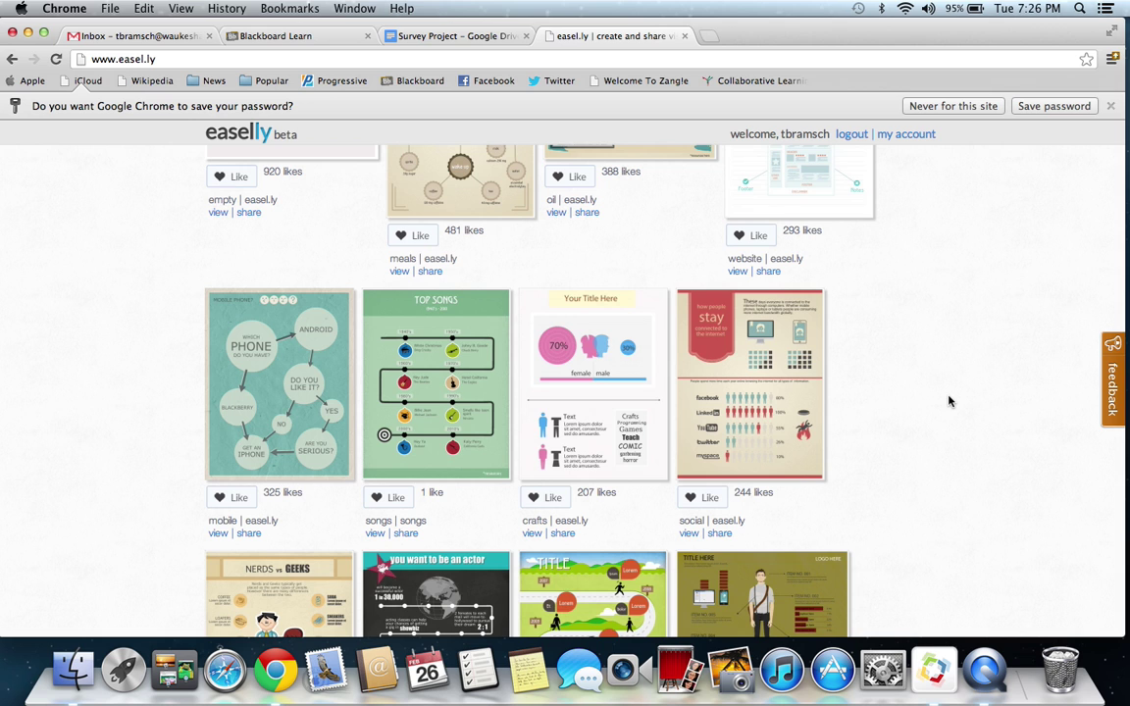
scroll(949, 400, "down", 5)
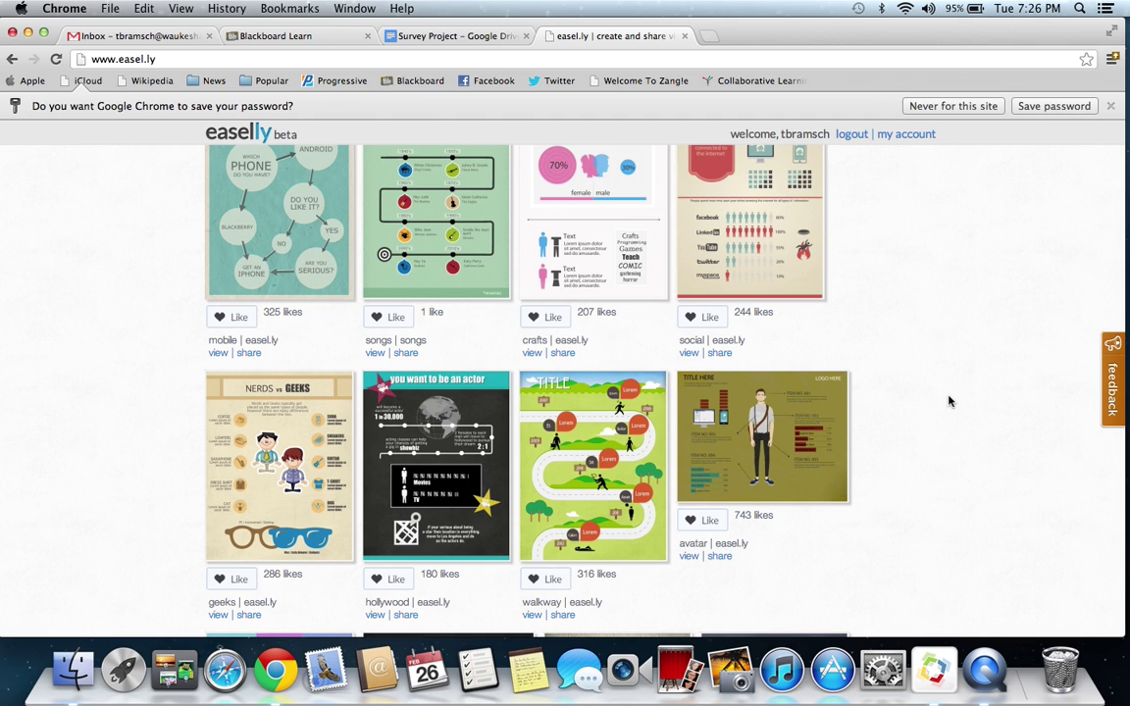
scroll(949, 400, "up", 7)
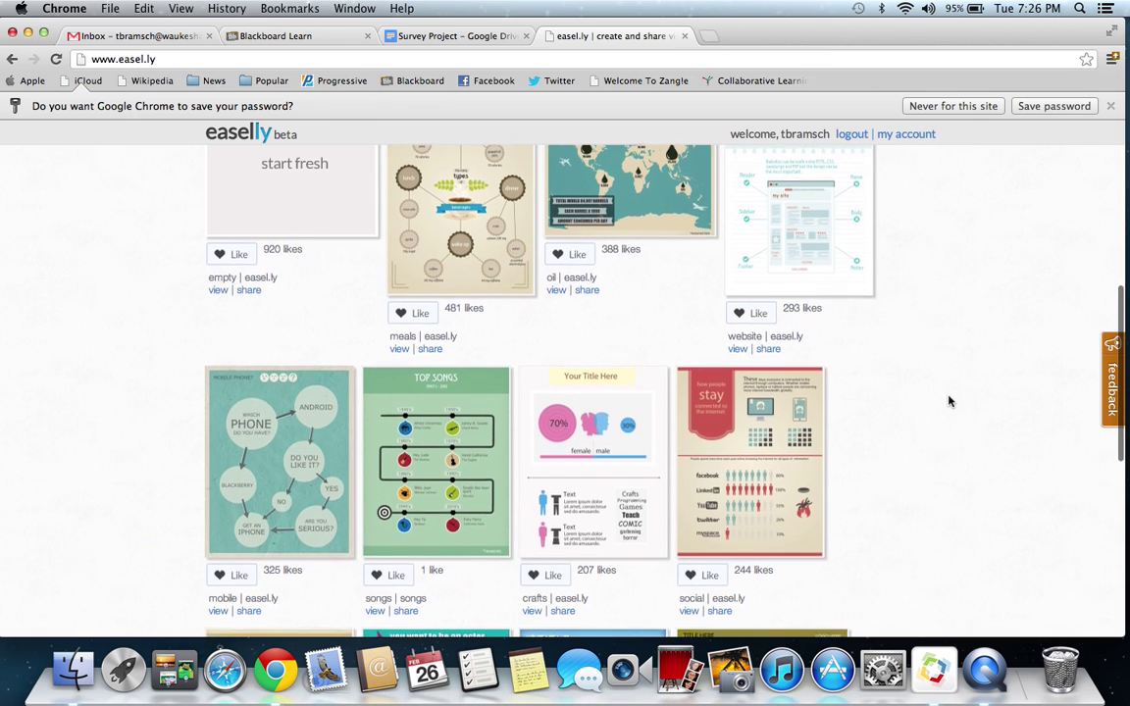
scroll(949, 400, "up", 4)
scroll(948, 400, "down", 3)
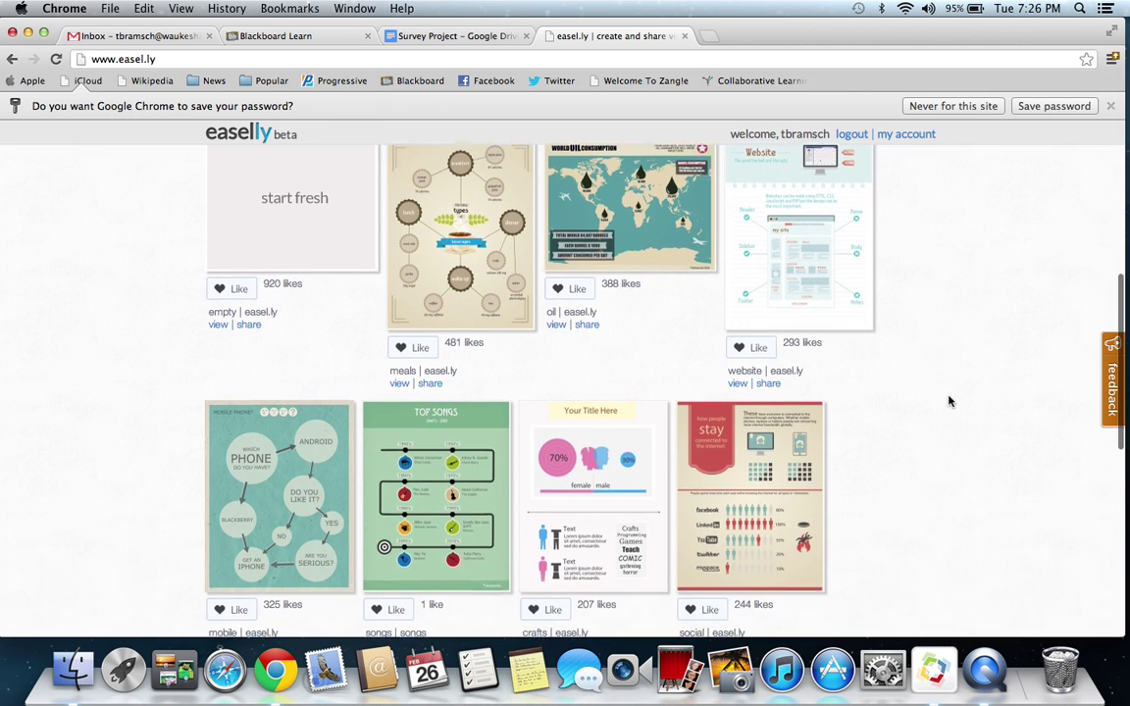
scroll(948, 401, "up", 1)
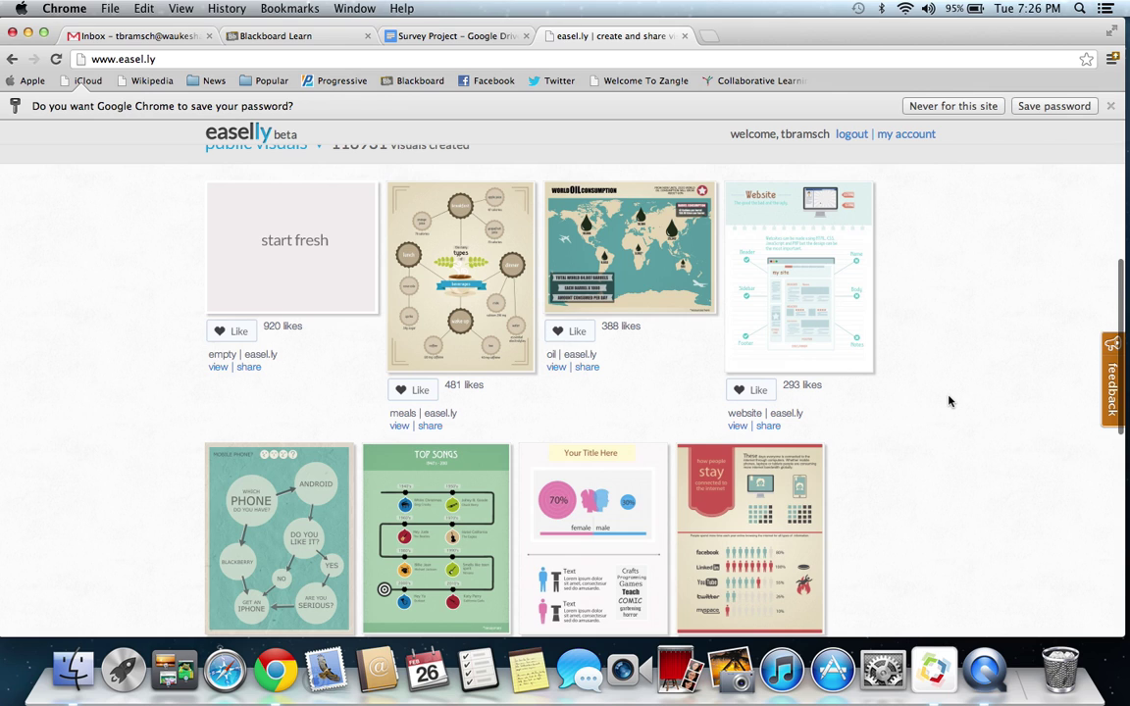
- Open the Website template in the editor and preview it, trying a selection of the monitor graphic
left_click(830, 286)
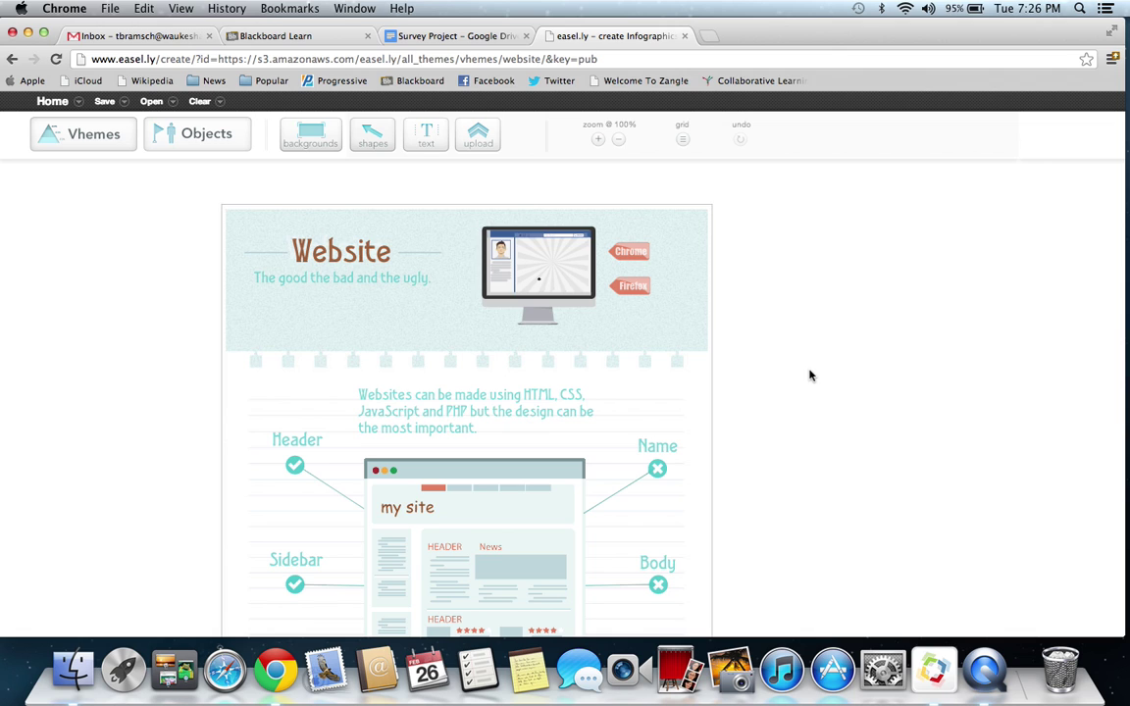
scroll(799, 420, "down", 5)
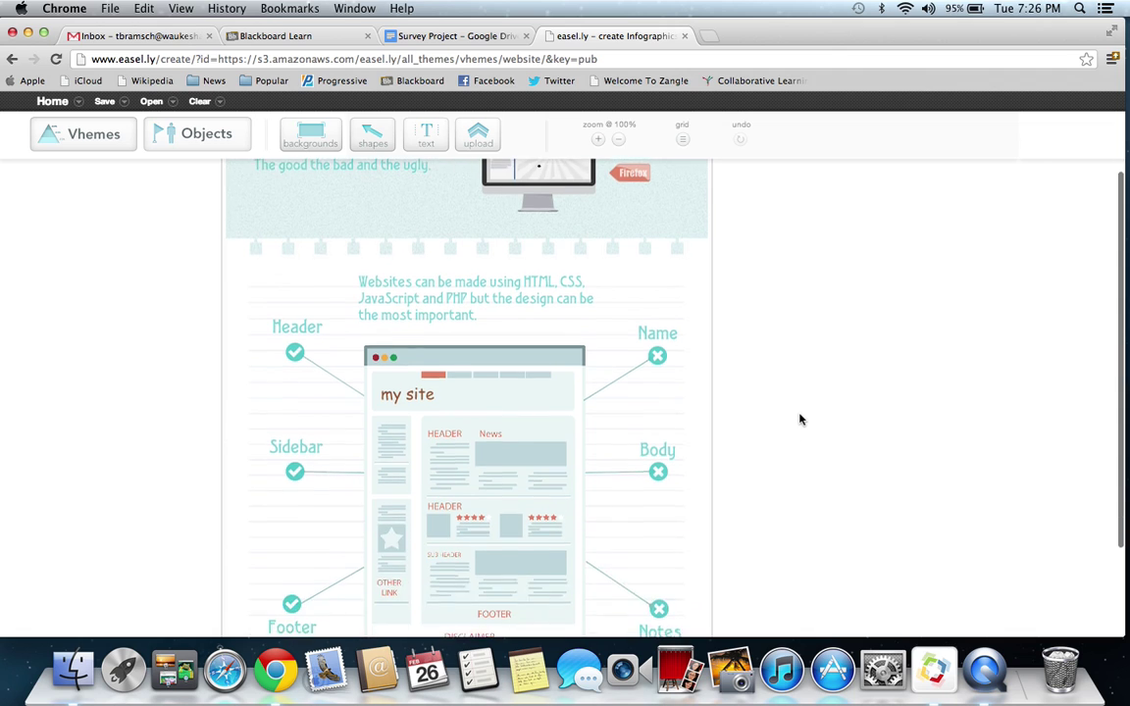
scroll(800, 420, "up", 5)
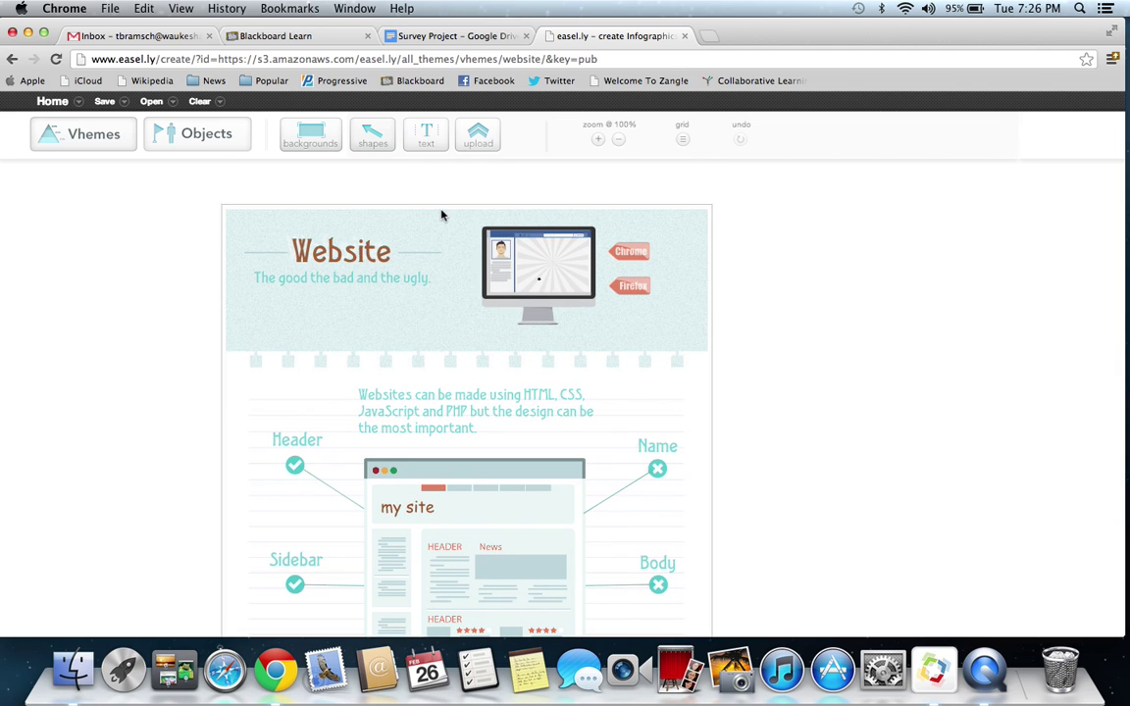
left_click(535, 262)
left_click(800, 317)
- Browse the Objects library through animals, banners and food to the second page of icons
left_click(110, 148)
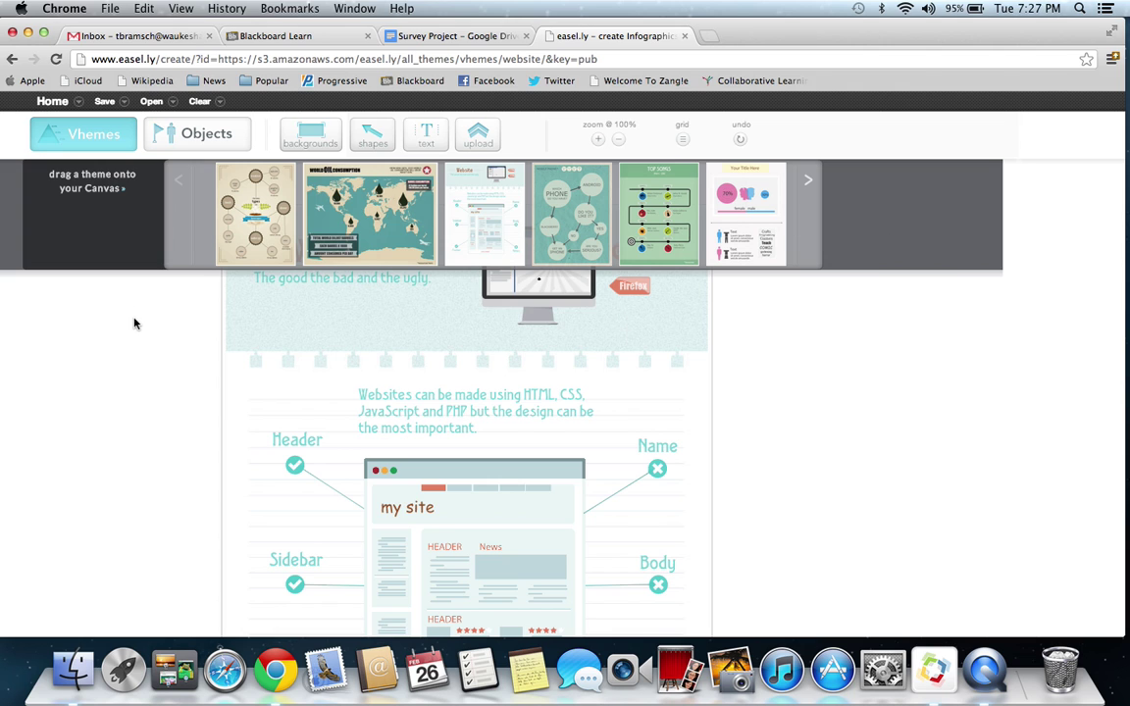
left_click(223, 183)
left_click(209, 143)
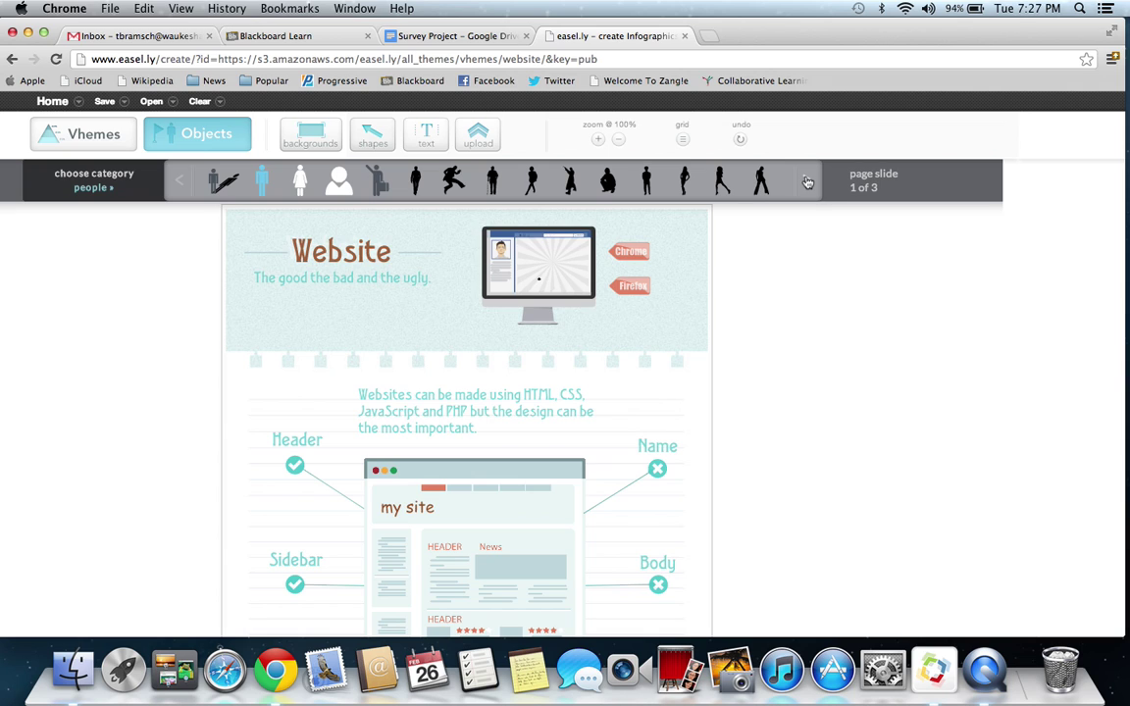
left_click(110, 187)
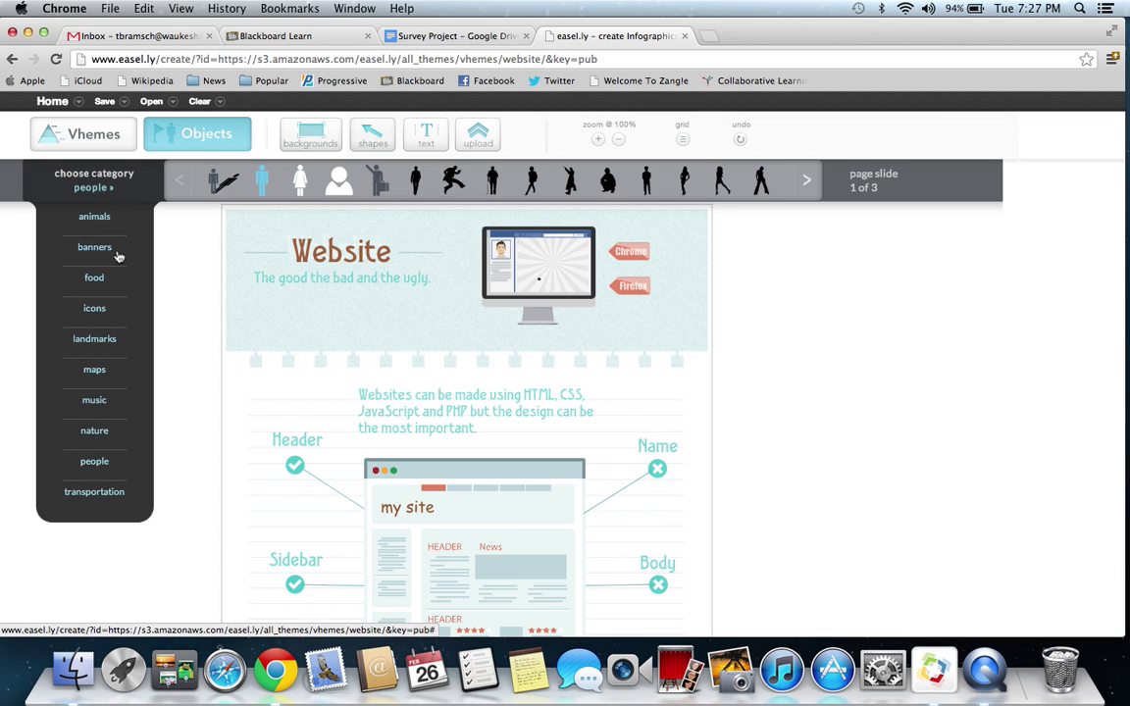
left_click(103, 219)
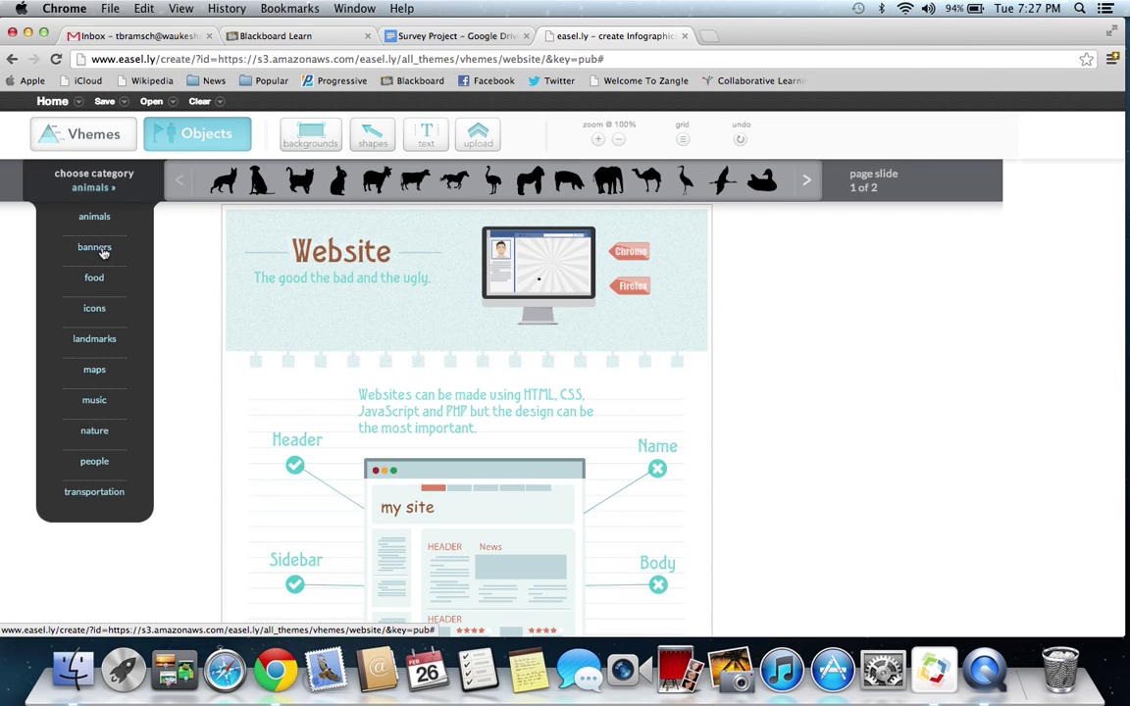
left_click(103, 250)
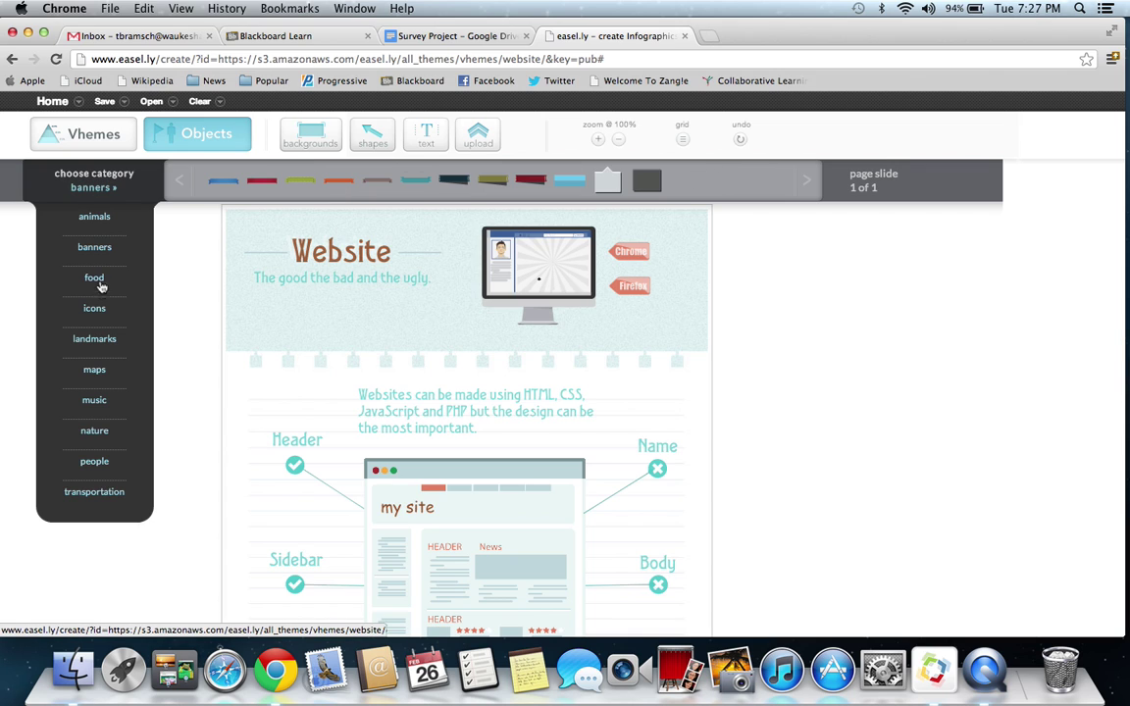
left_click(96, 279)
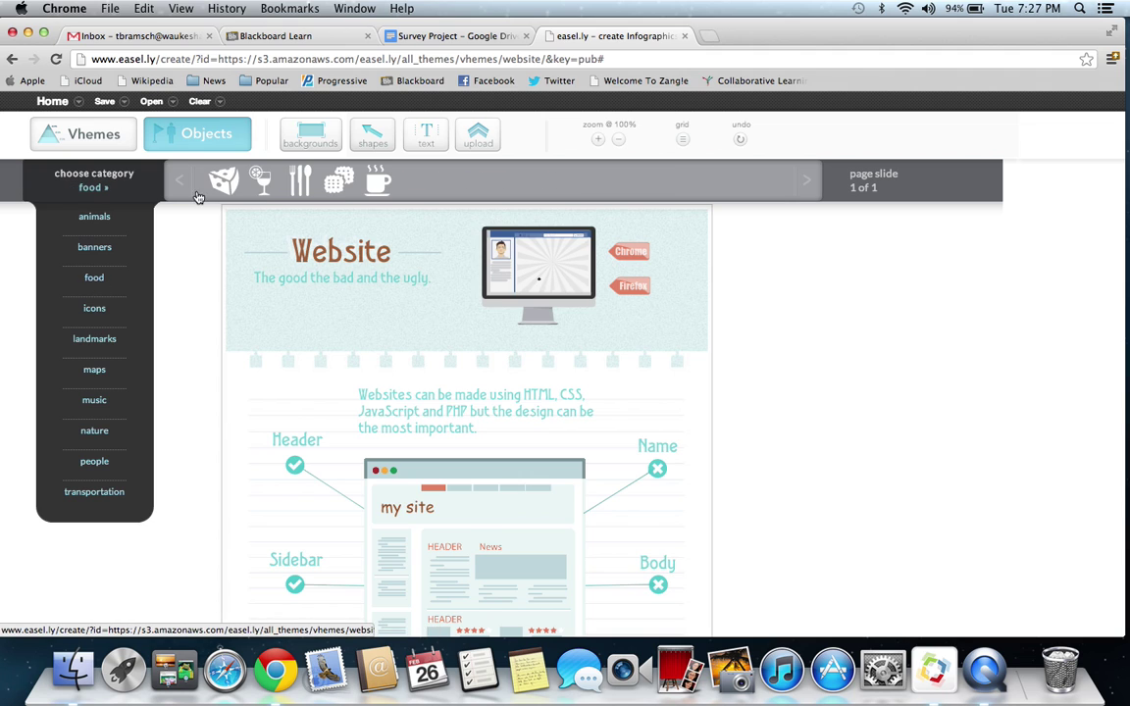
mouse_move(106, 184)
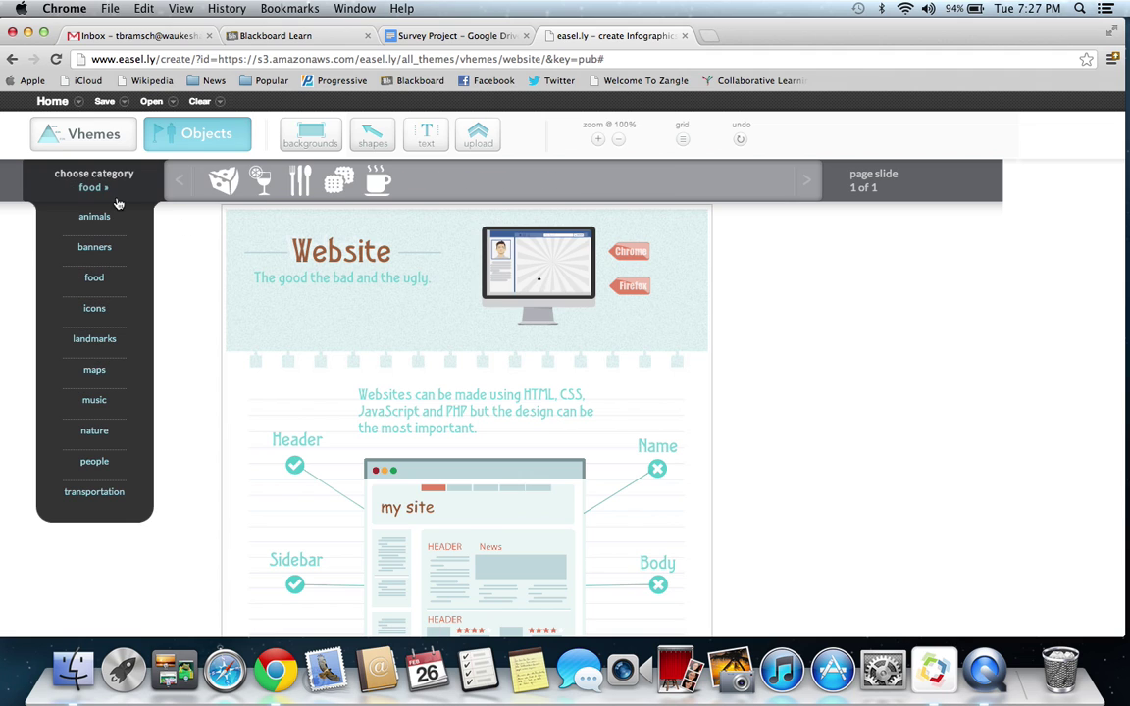
left_click(95, 310)
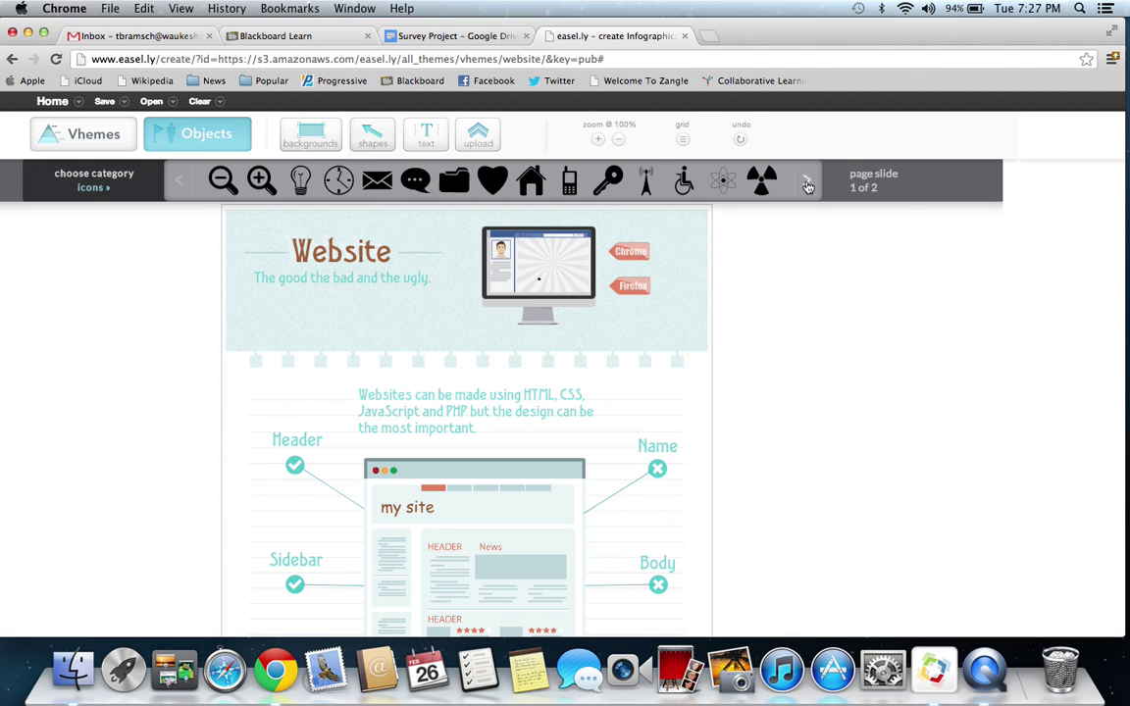
left_click(808, 183)
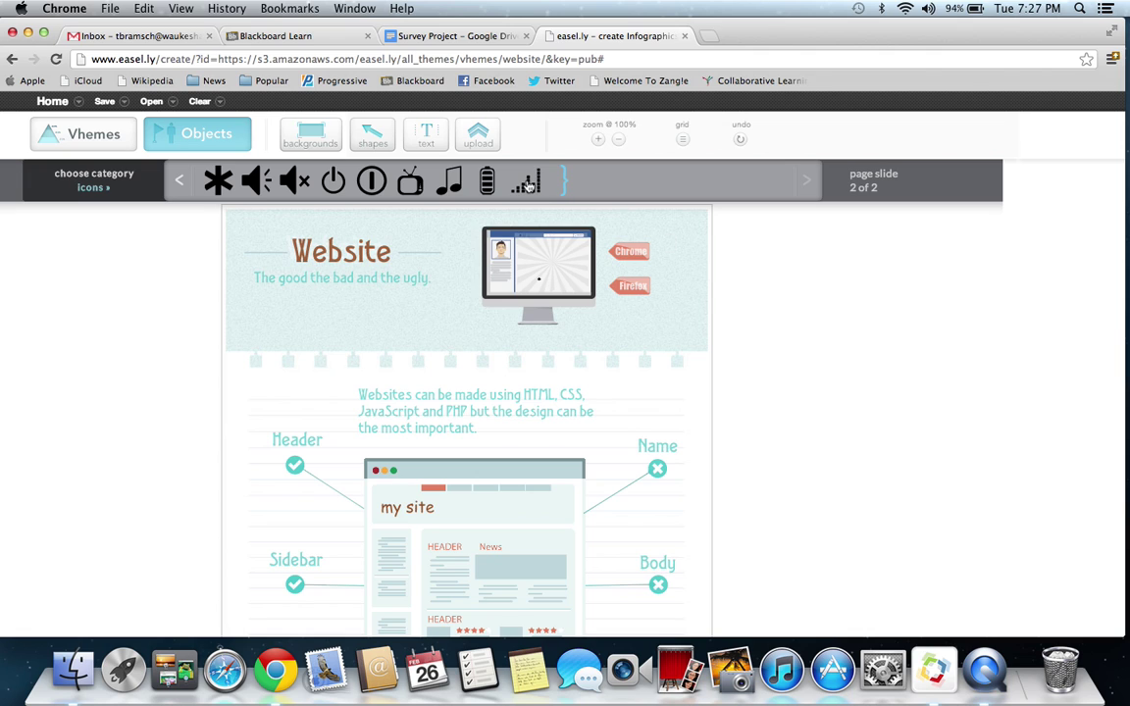
- Add a signal-bars icon below the subtitle, resize and rotate it, then delete it
left_click_drag(528, 186, 383, 363)
left_click(327, 324)
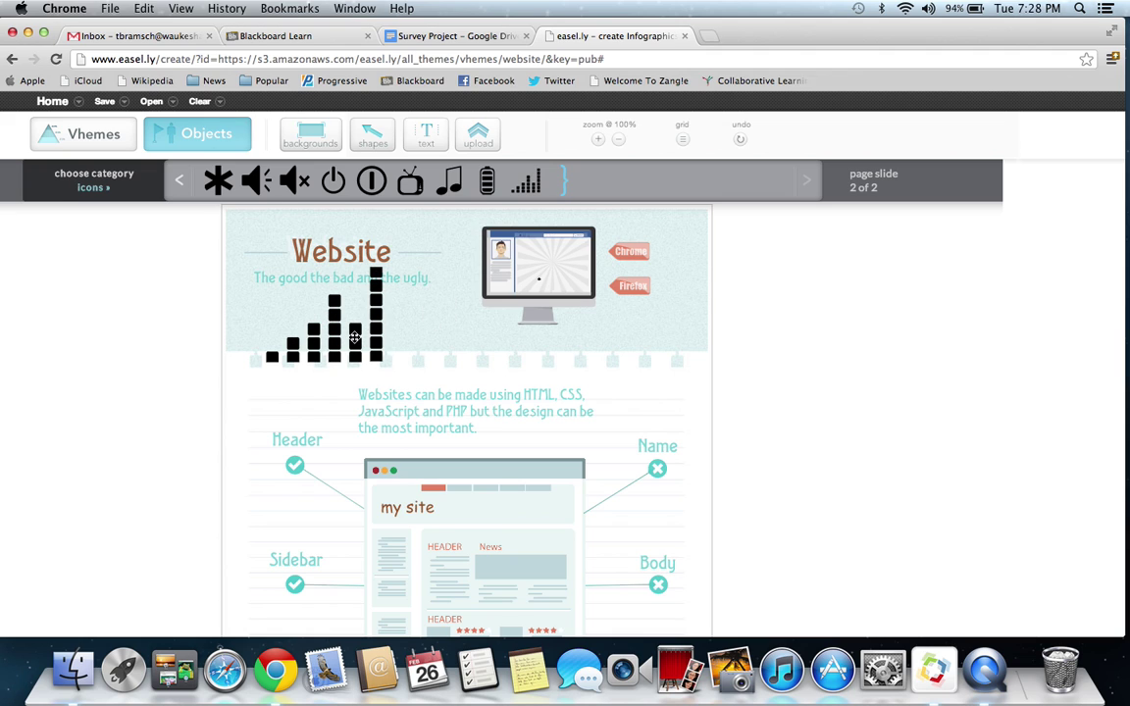
left_click(324, 304)
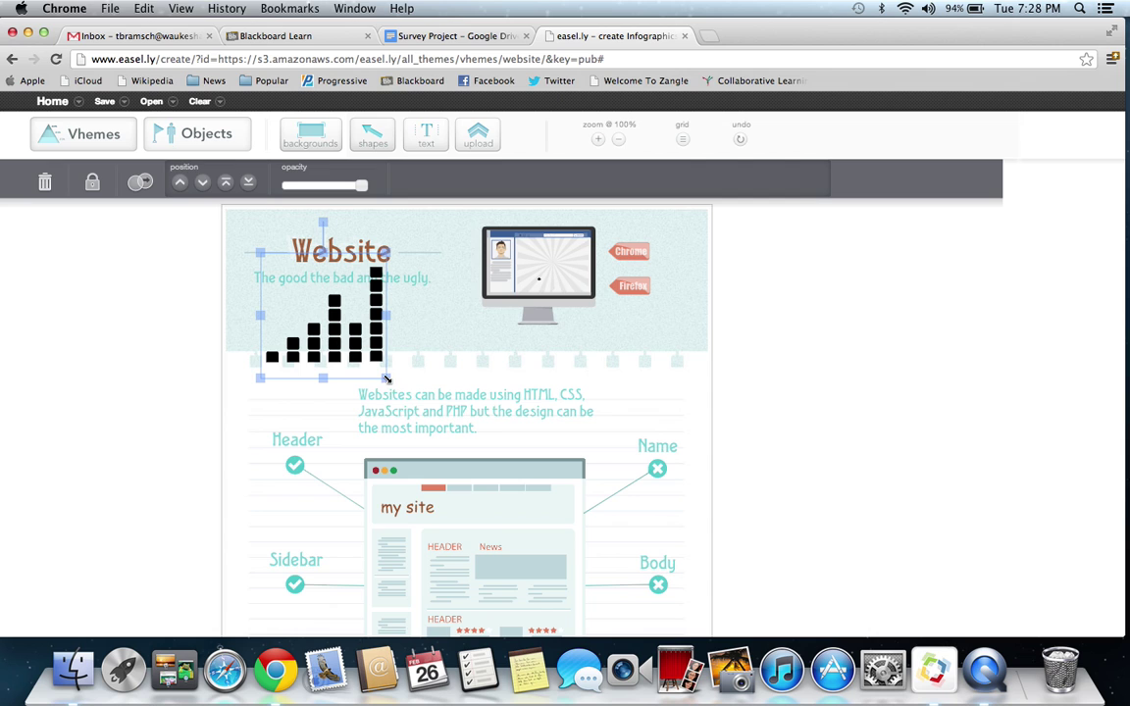
mouse_move(388, 379)
left_mouse_down()
mouse_move(507, 480)
mouse_move(334, 348)
mouse_move(384, 382)
mouse_move(392, 375)
mouse_move(374, 366)
left_mouse_up()
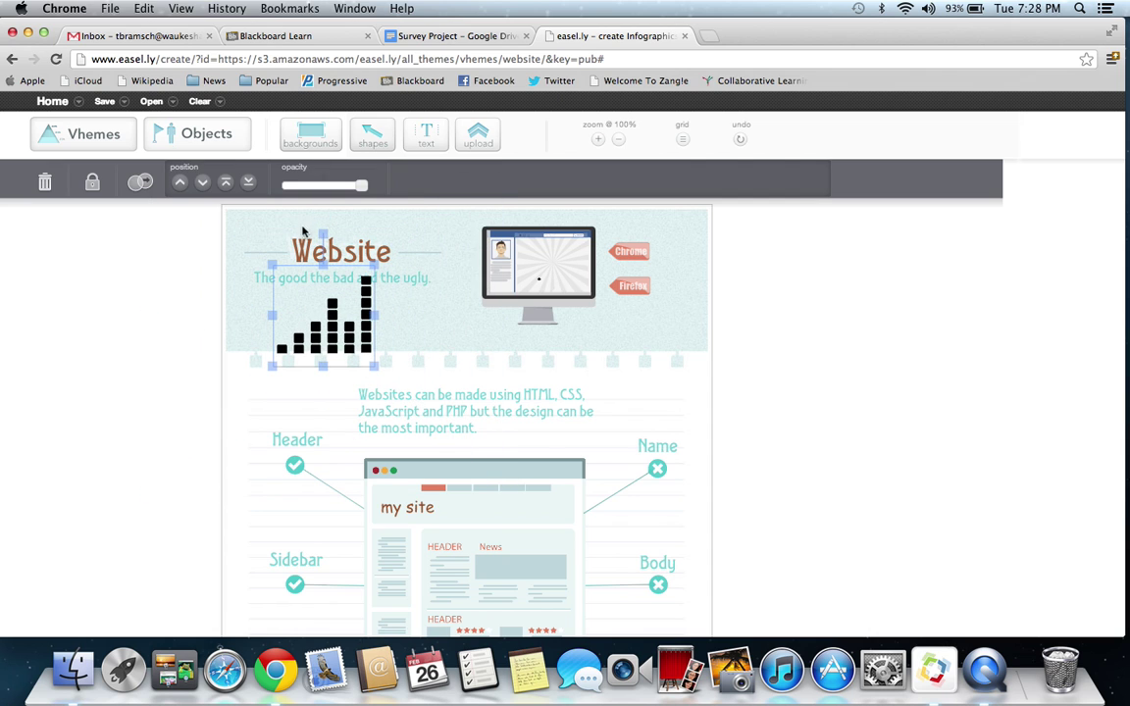
mouse_move(323, 232)
left_mouse_down()
mouse_move(264, 257)
mouse_move(382, 257)
mouse_move(323, 232)
mouse_move(322, 215)
left_mouse_up()
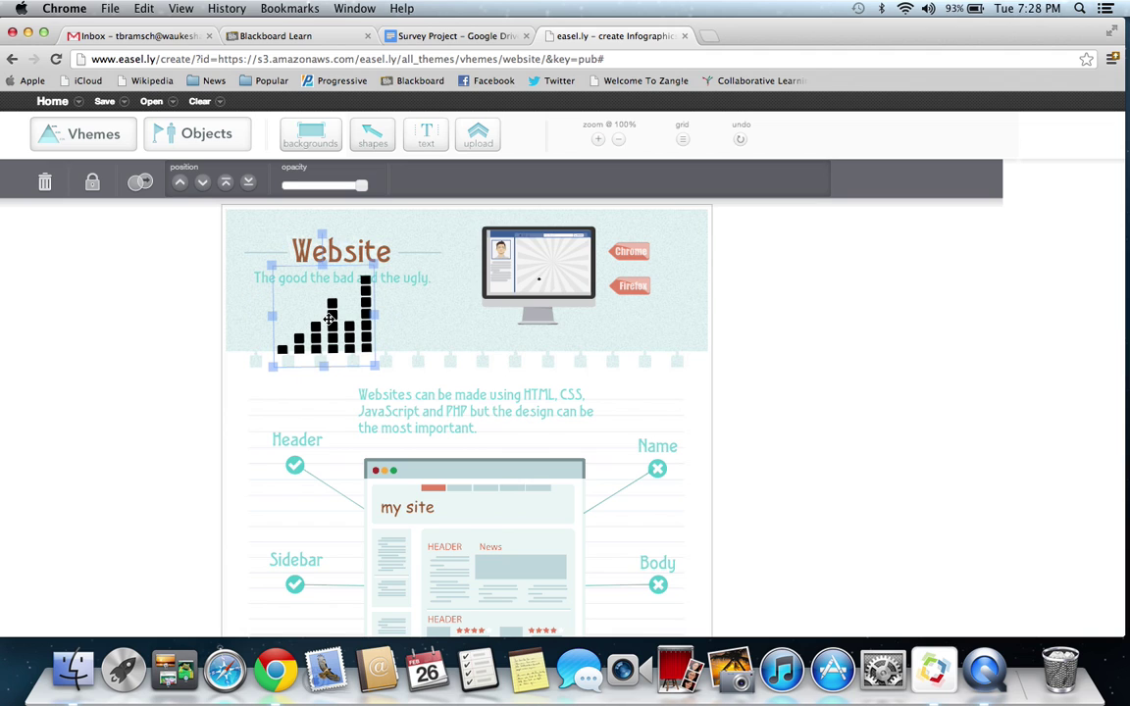
key("Delete")
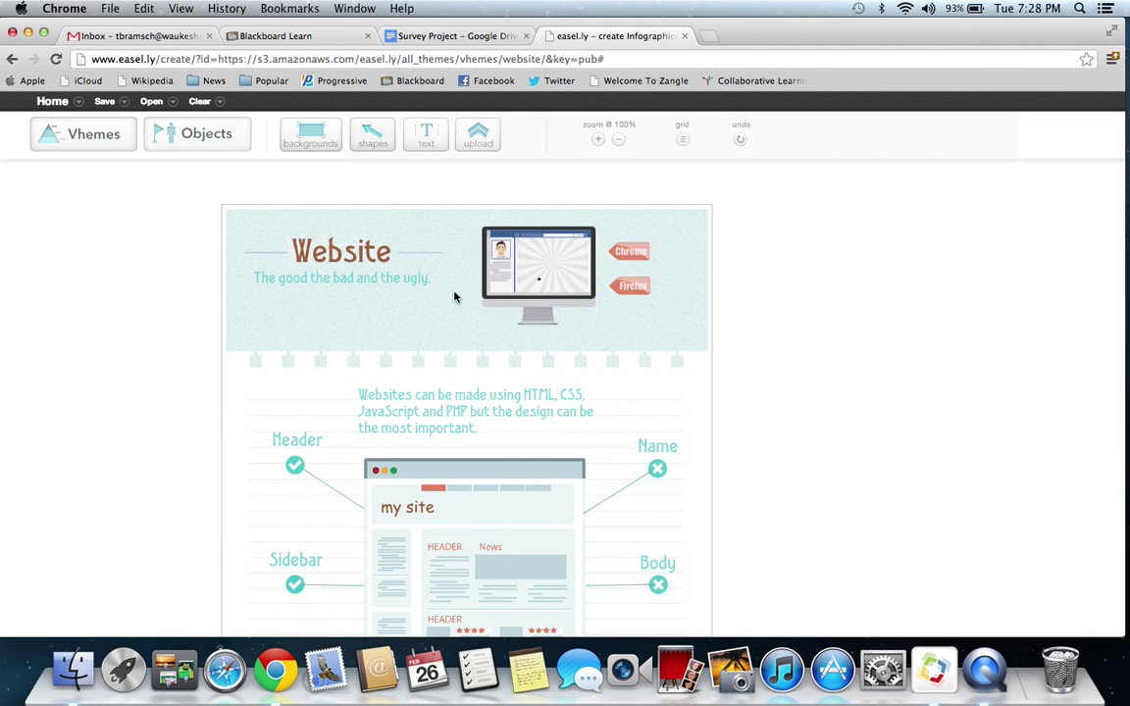
- Slightly resize the monitor graphic and put the Website title into text-edit mode
left_click(634, 251)
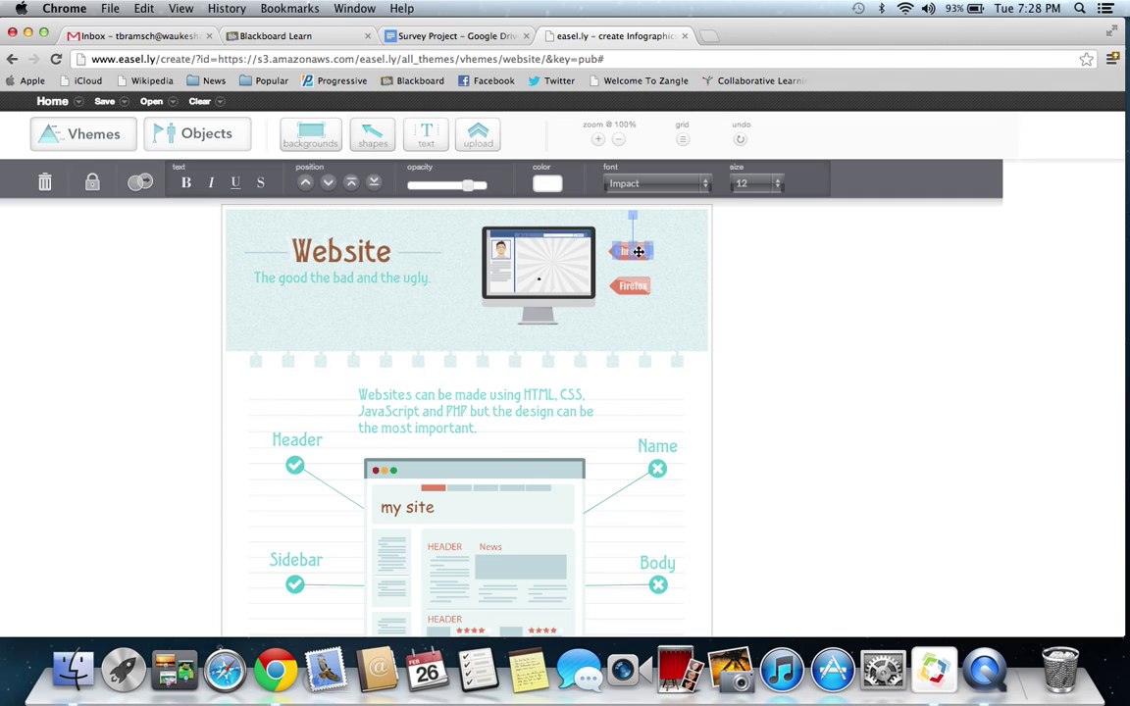
left_click(494, 240)
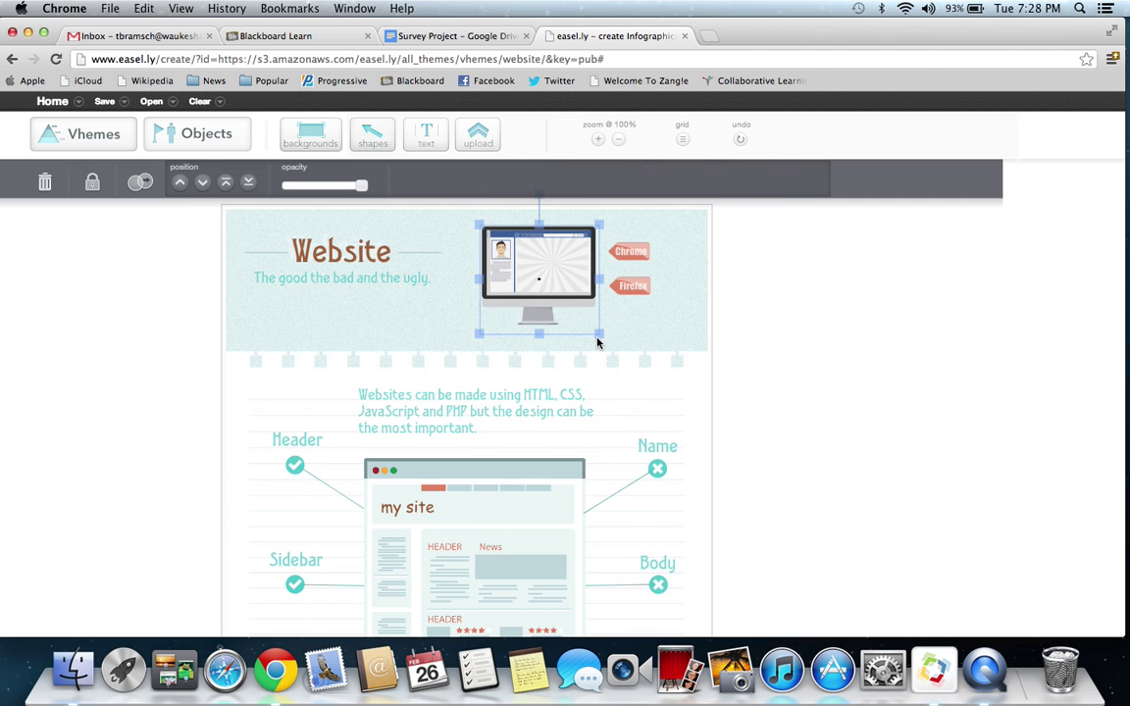
mouse_move(598, 342)
left_mouse_down()
mouse_move(601, 333)
mouse_move(651, 358)
mouse_move(579, 324)
mouse_move(600, 334)
left_mouse_up()
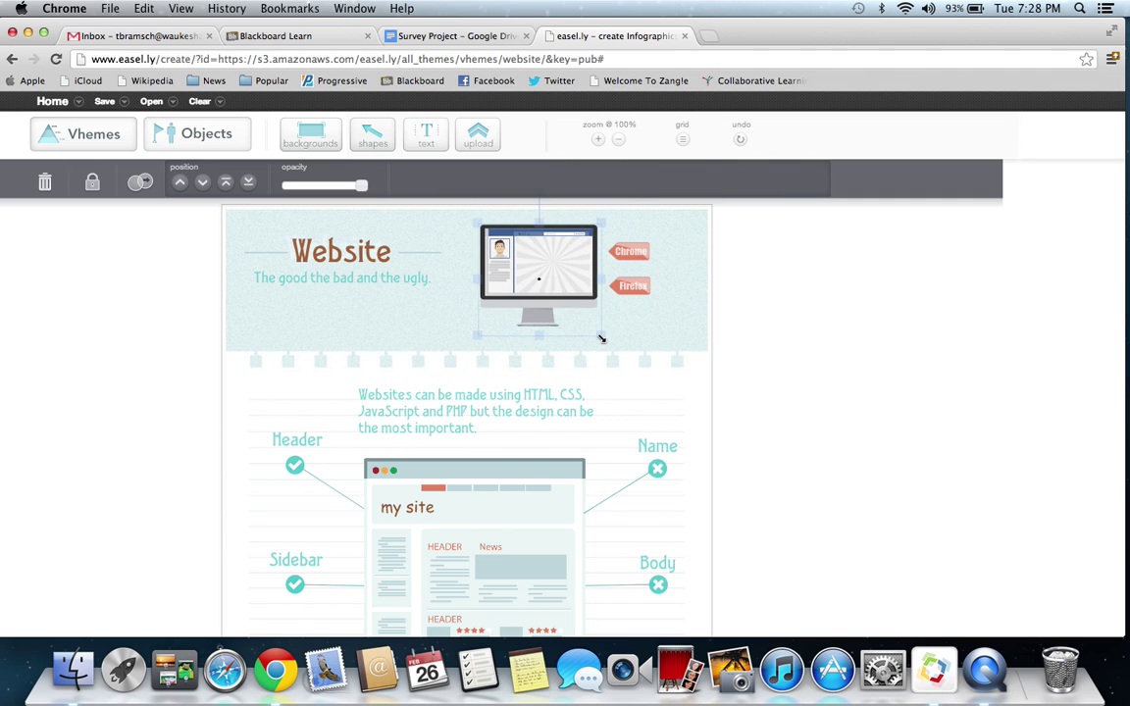
double_click(352, 251)
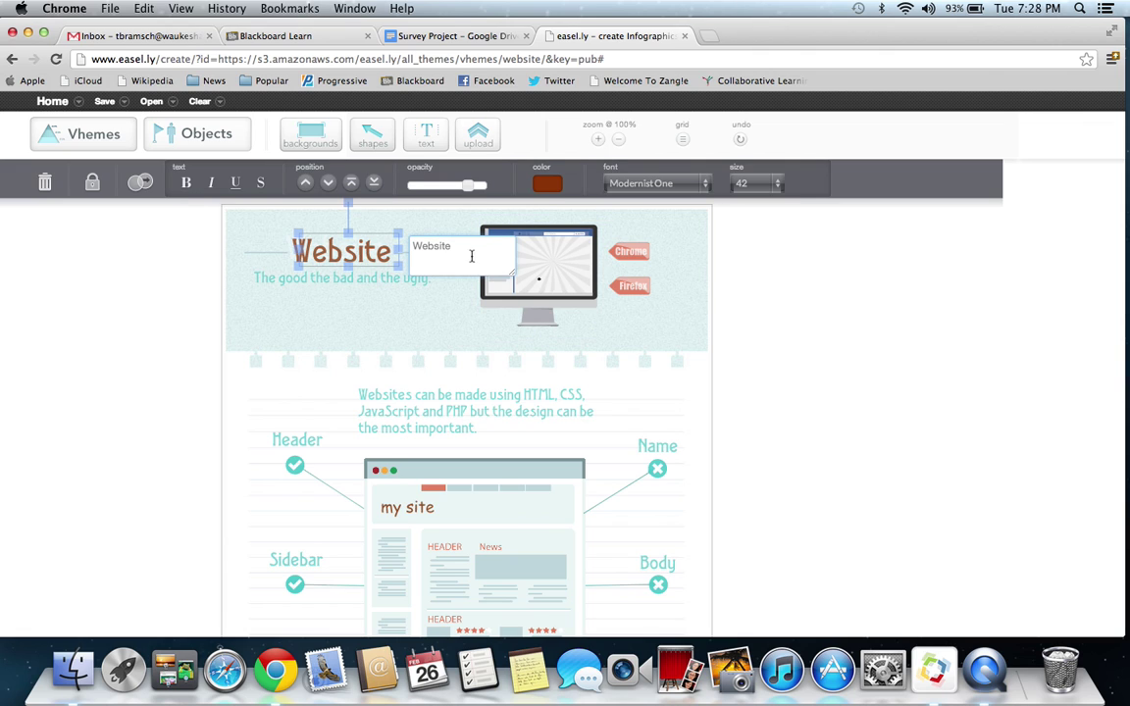
key("Right")
- Scroll the Survey Project document down to Step 8's infographic requirements
left_click(381, 35)
scroll(493, 472, "down", 5)
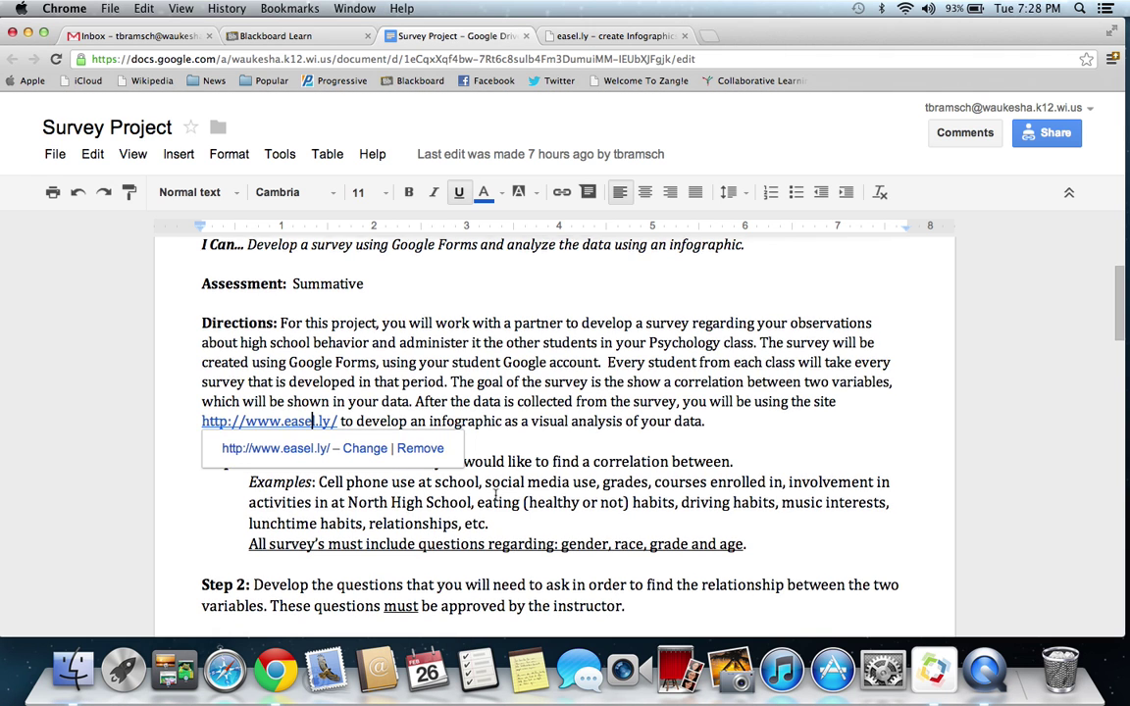
left_click(592, 361)
scroll(594, 361, "down", 20)
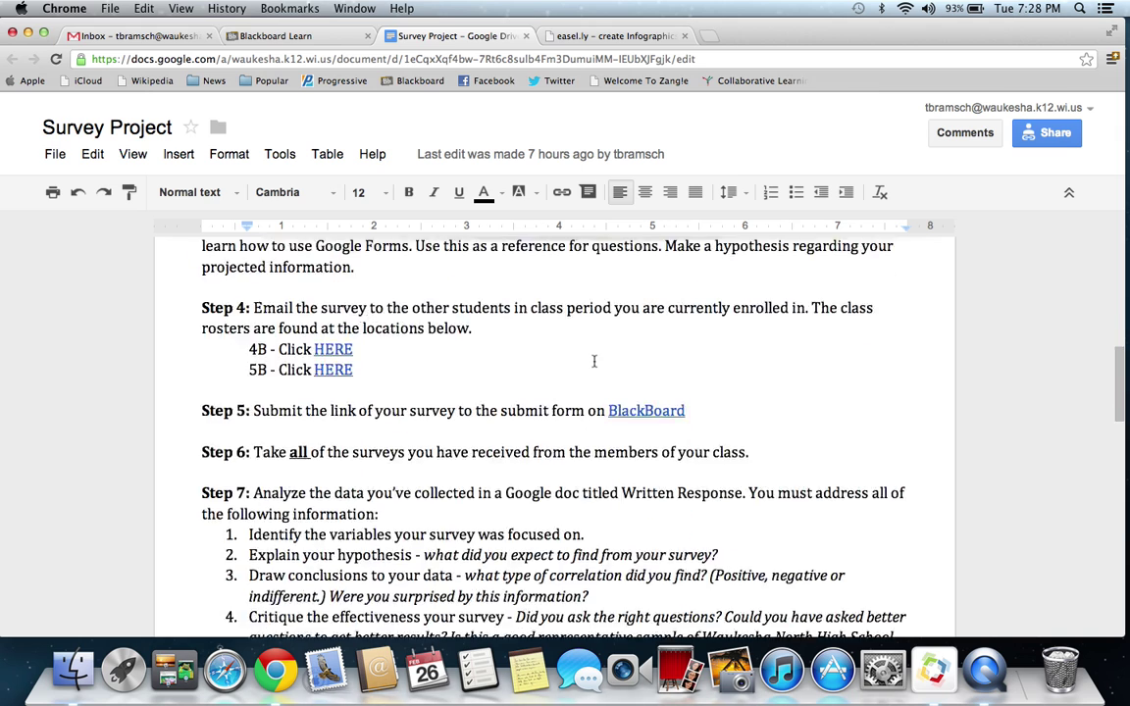
scroll(595, 360, "down", 1)
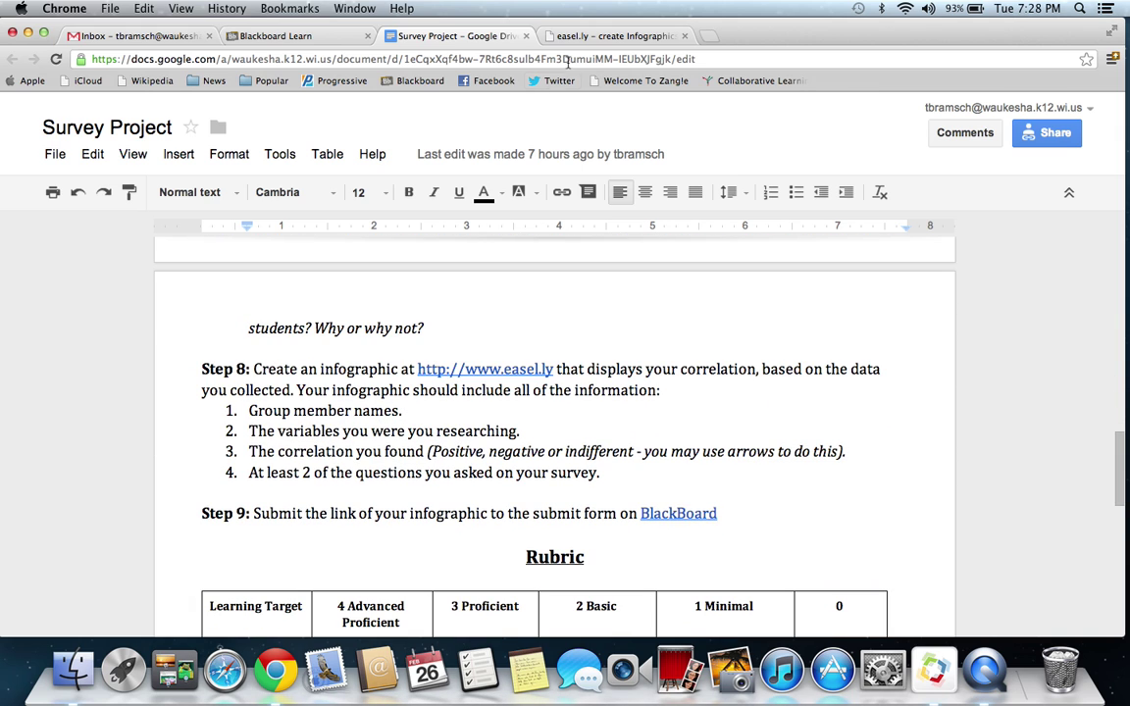
- Replace the 'Website' title with the teacher's name and deselect it
left_click(593, 36)
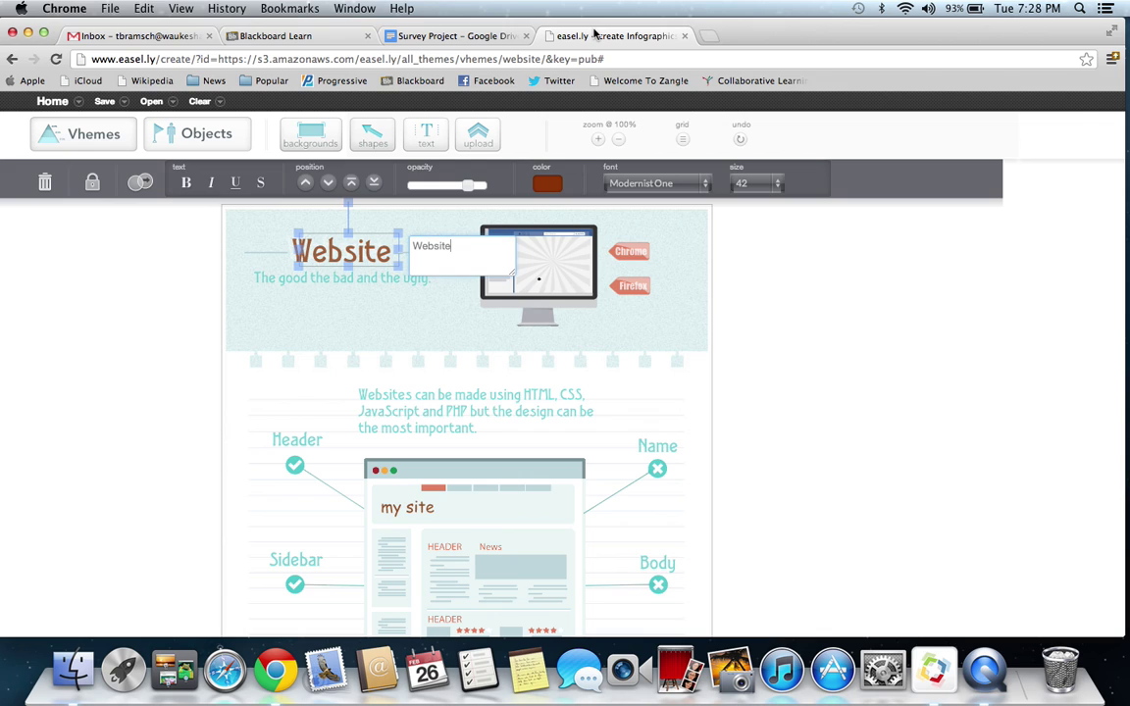
key("BackSpace")
key("BackSpace")
key("BackSpace")
key("BackSpace")
key("BackSpace")
key("BackSpace")
key("BackSpace")
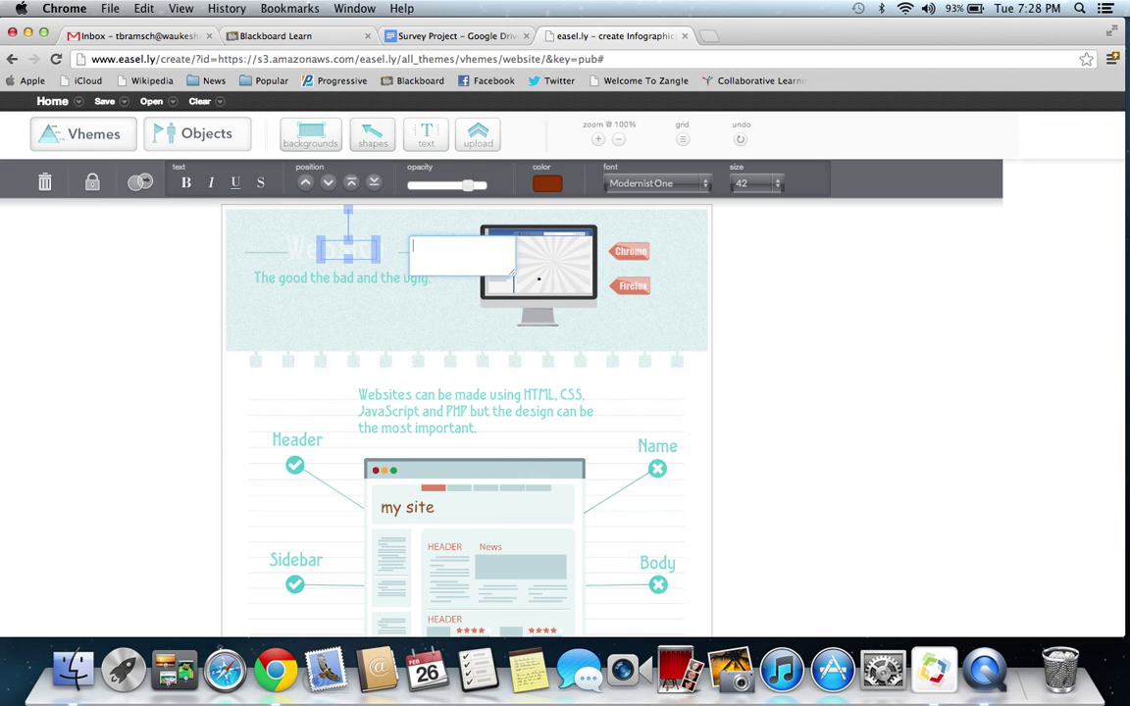
type("Mr")
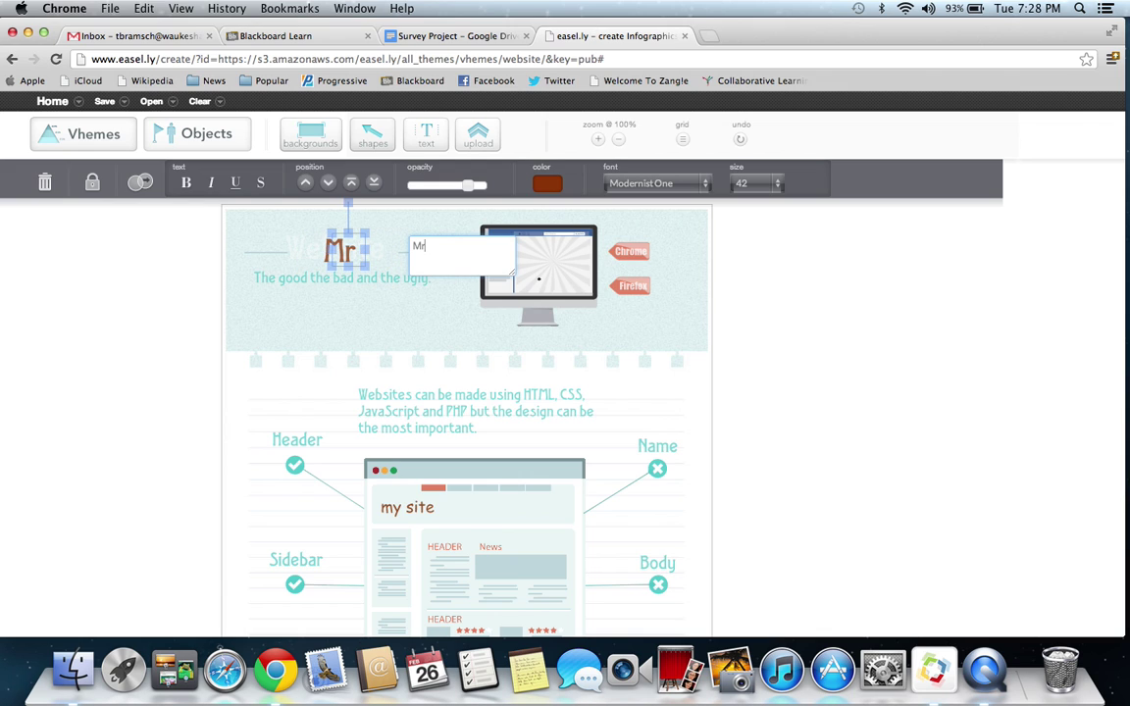
type(". Bramschreiber")
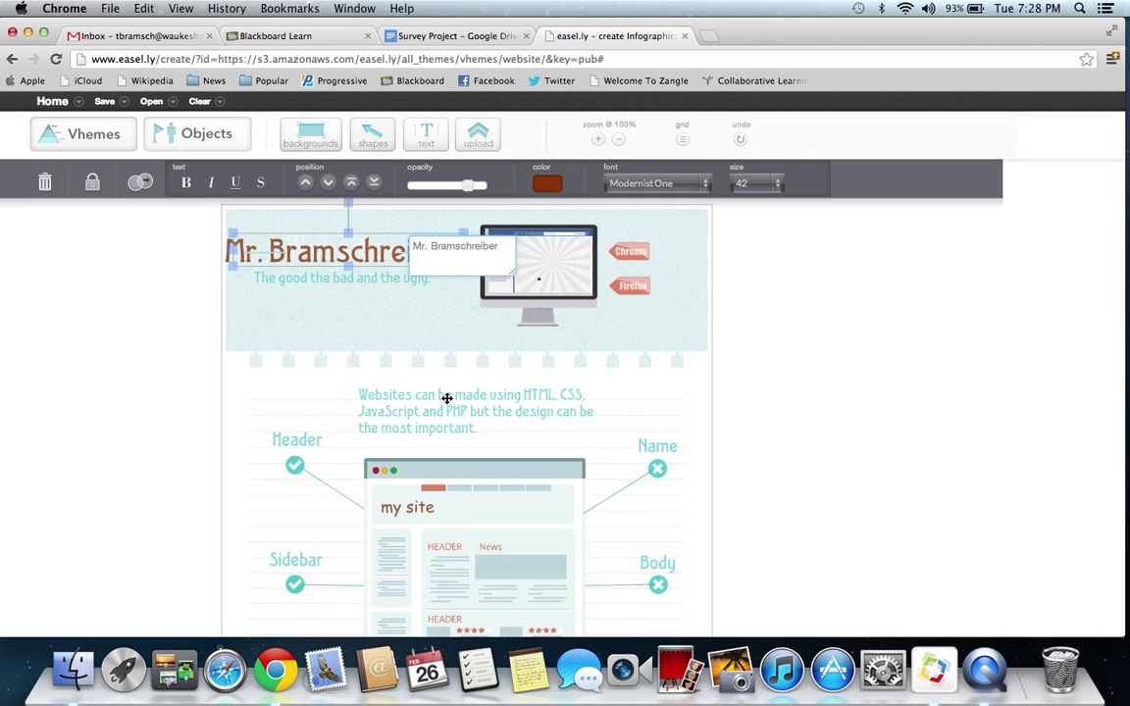
left_click(452, 325)
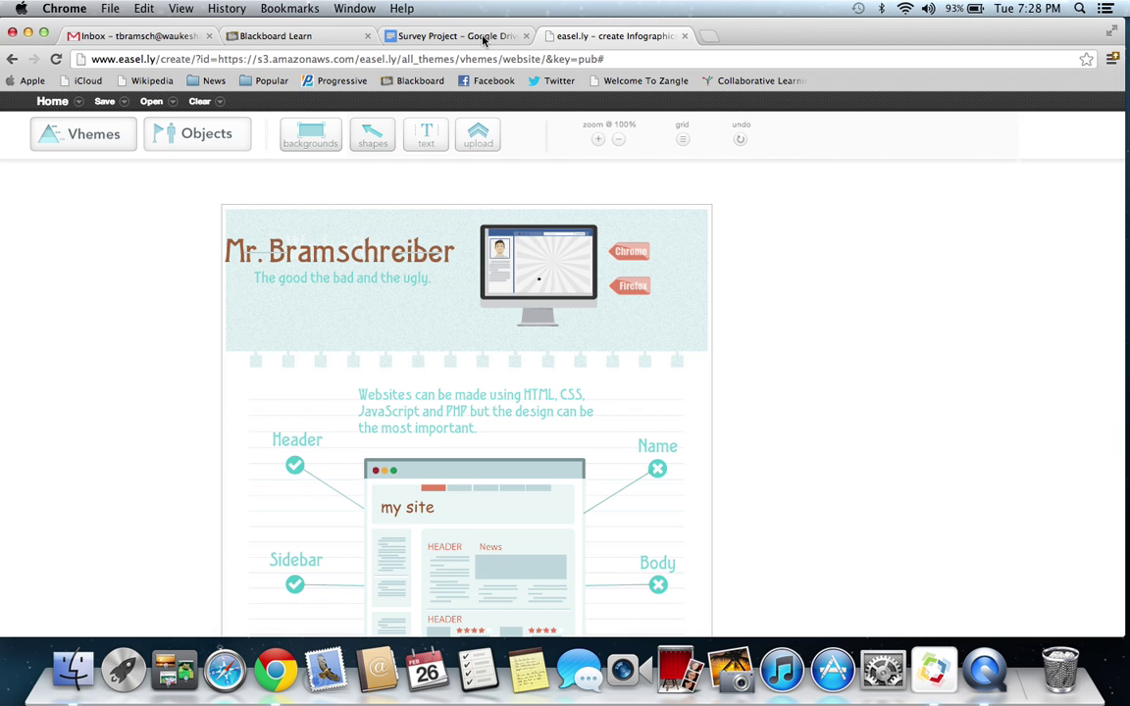
- Change the subtitle under the title from 'The good the bad and the ugly' to 'Chrome and Firefox'
left_click(436, 37)
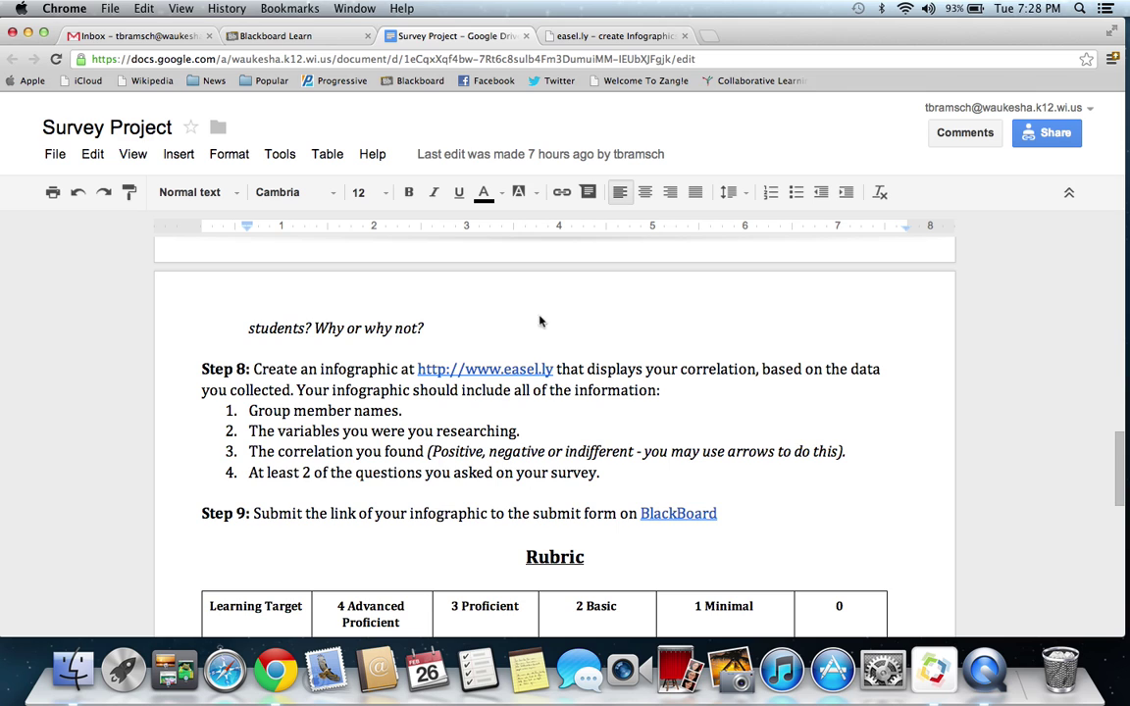
left_click(596, 36)
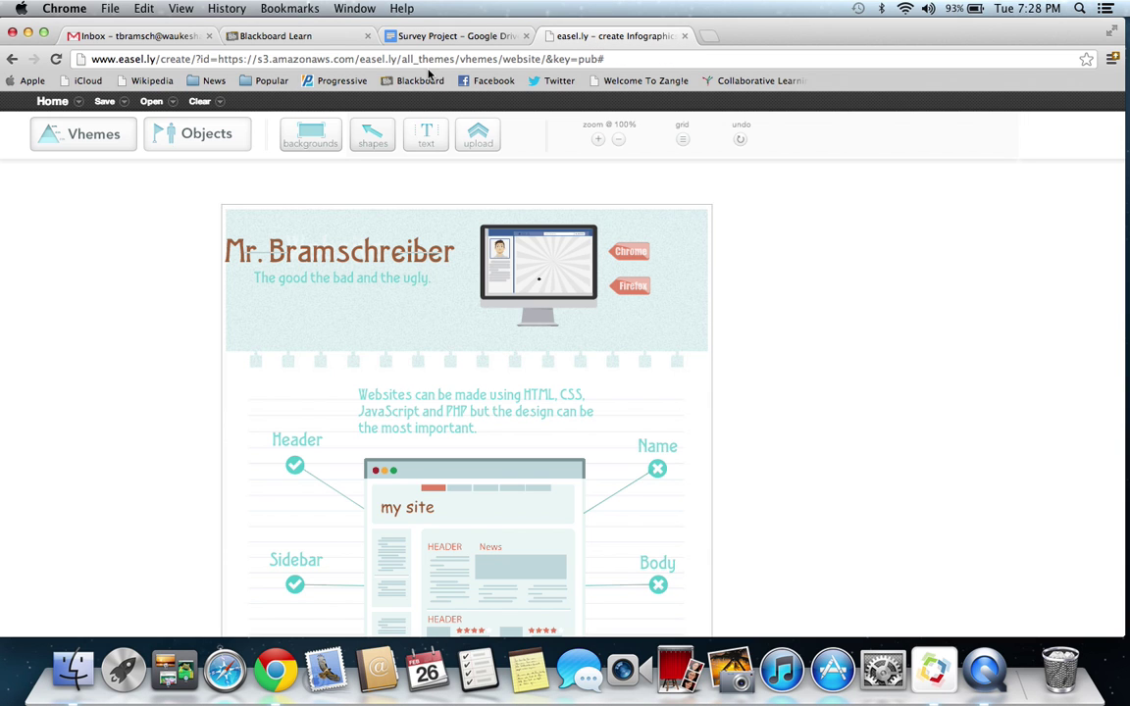
left_click(403, 282)
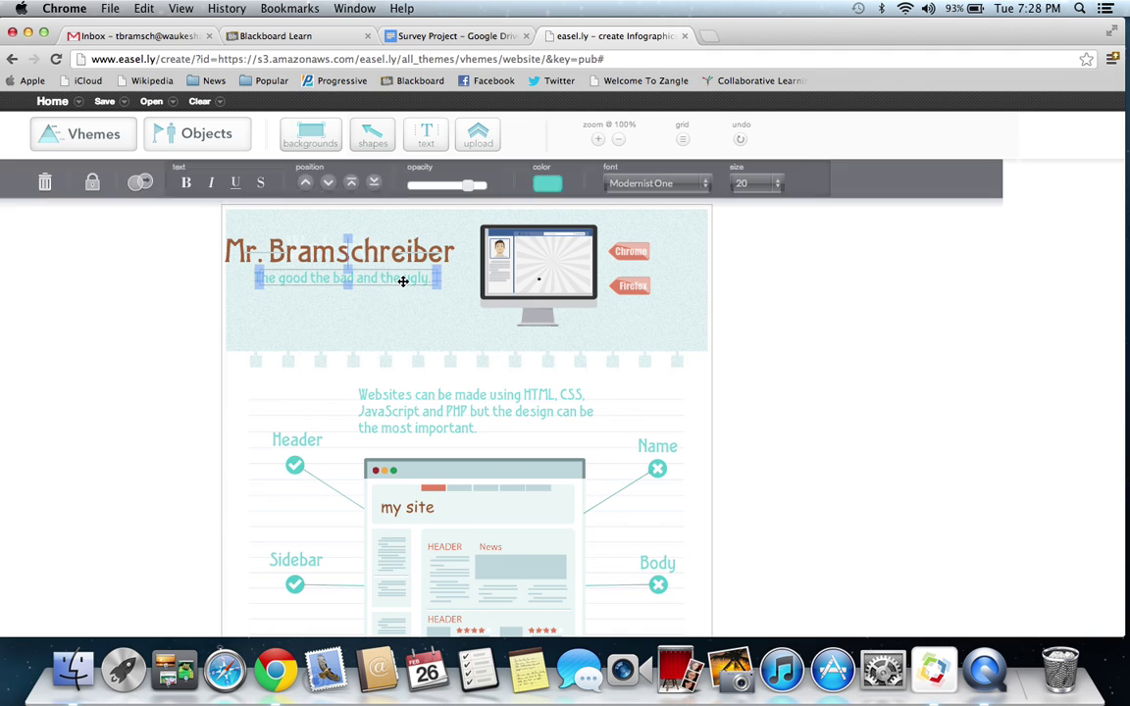
left_click(339, 306)
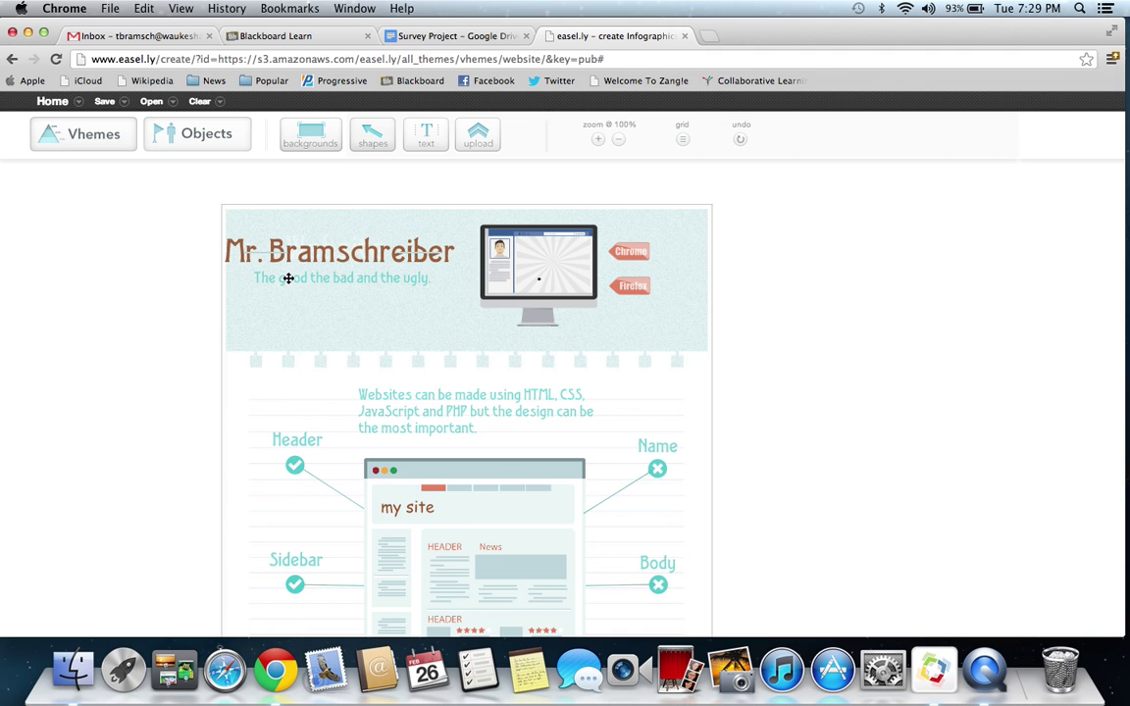
left_click(332, 280)
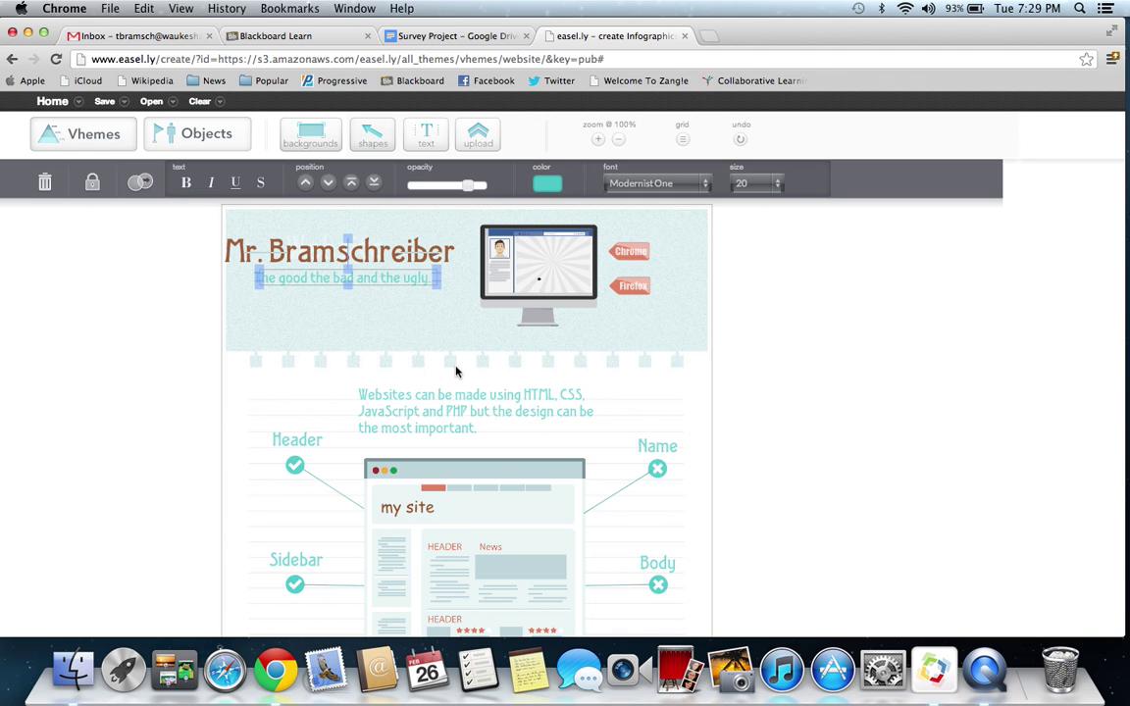
double_click(396, 276)
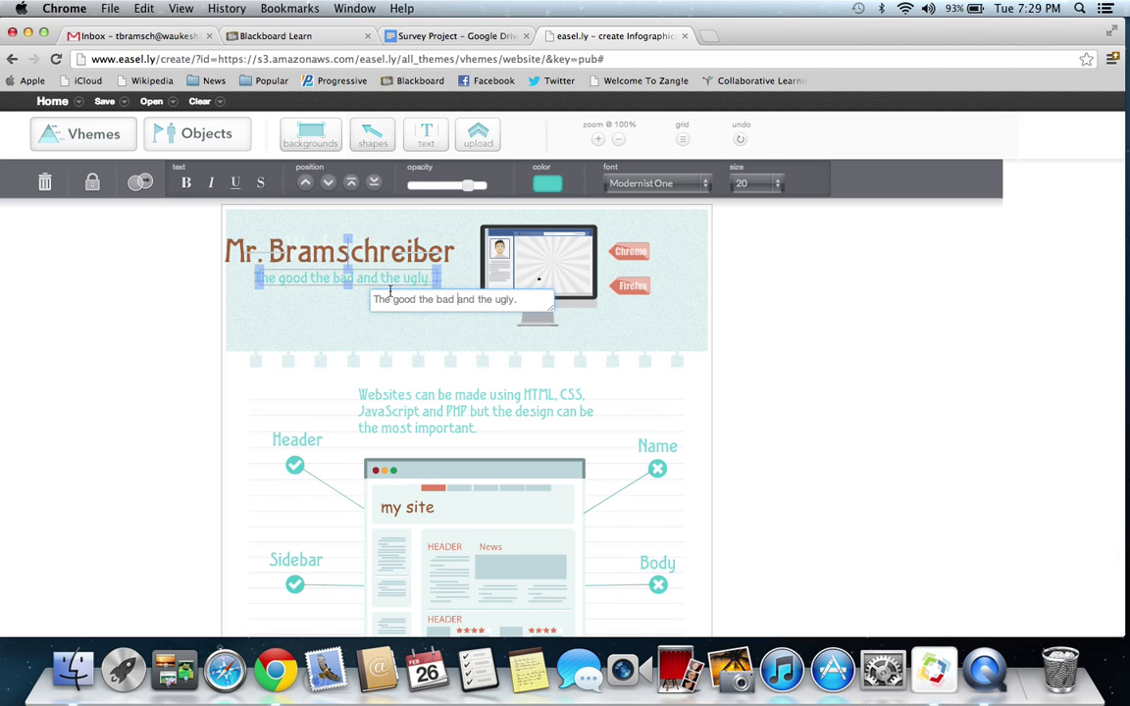
left_click_drag(533, 299, 357, 300)
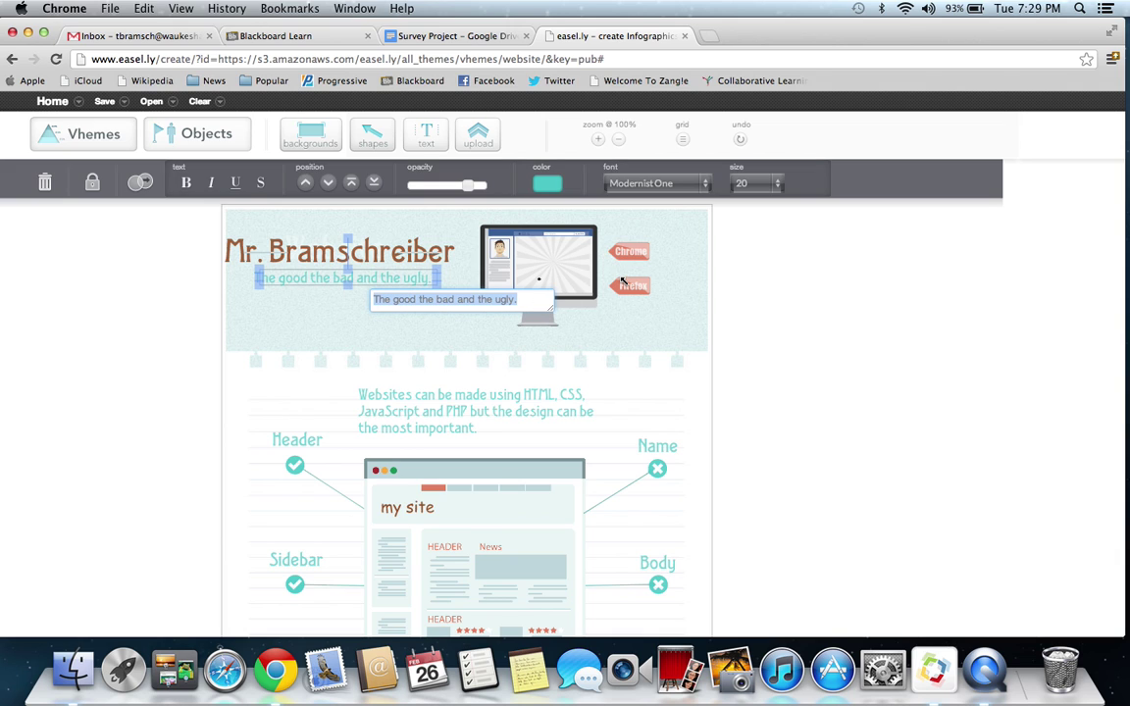
type("Chr")
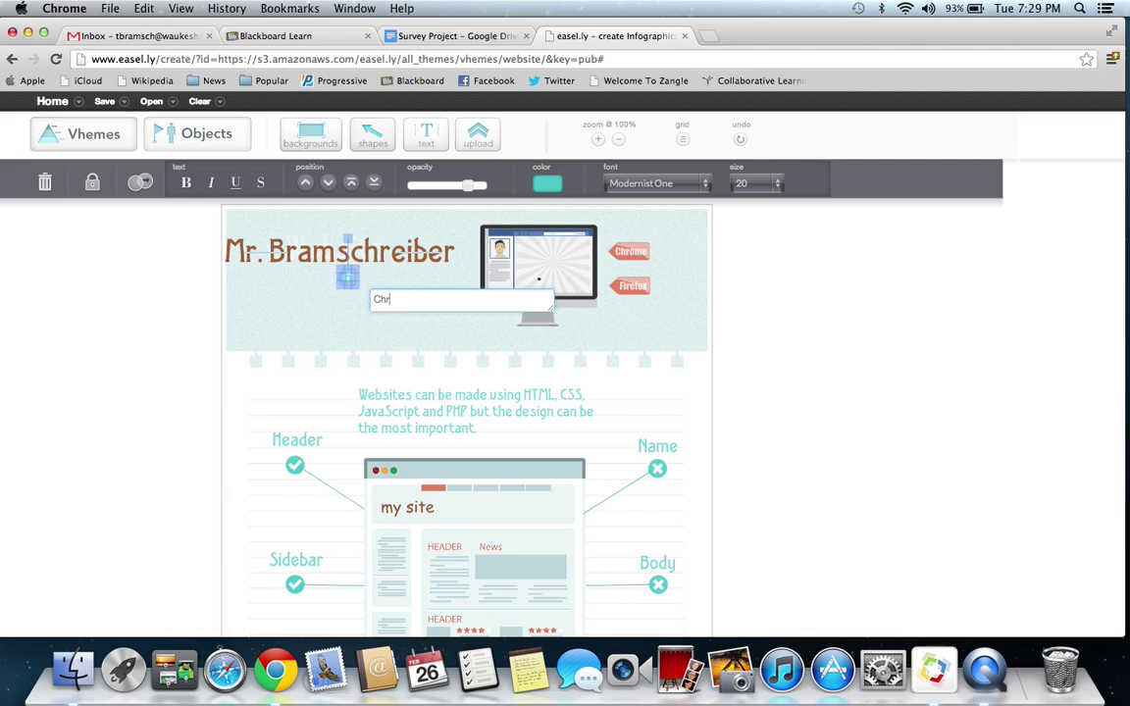
type("ome and F")
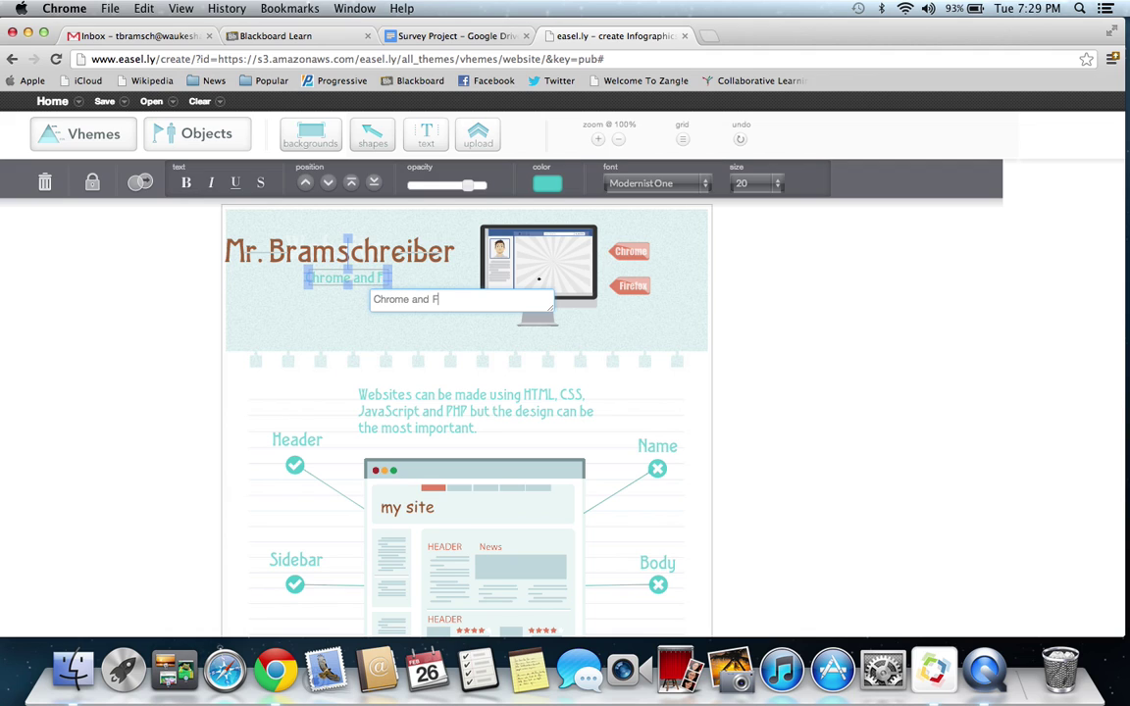
type("irefox")
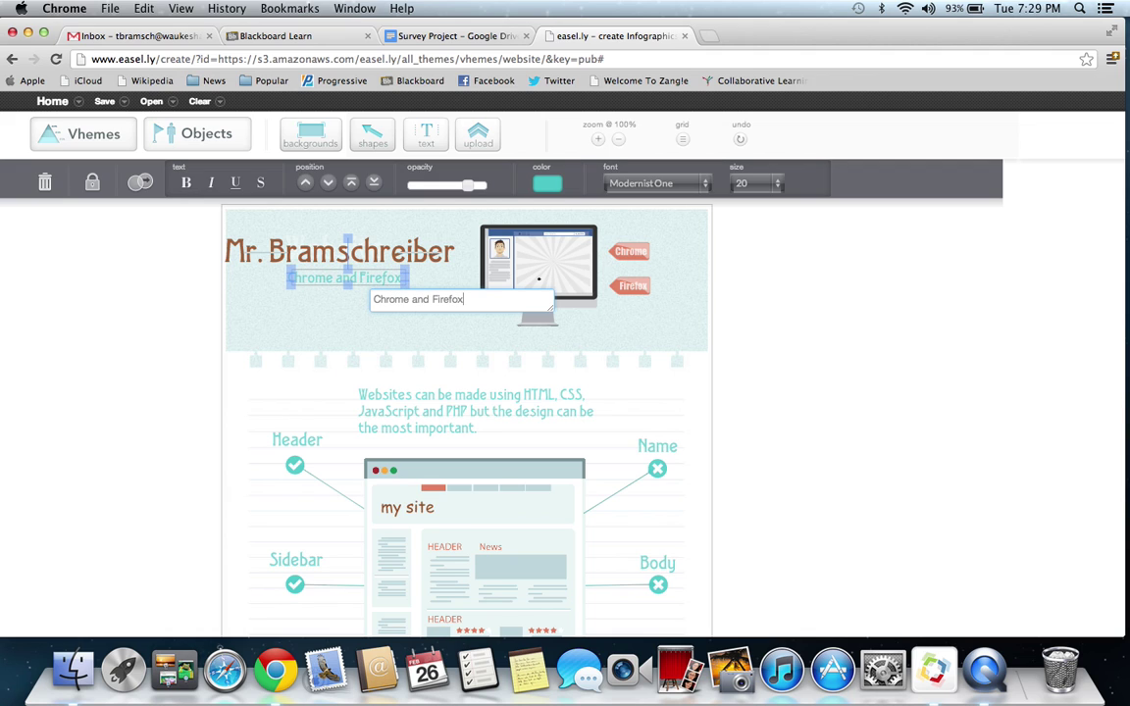
left_click(684, 332)
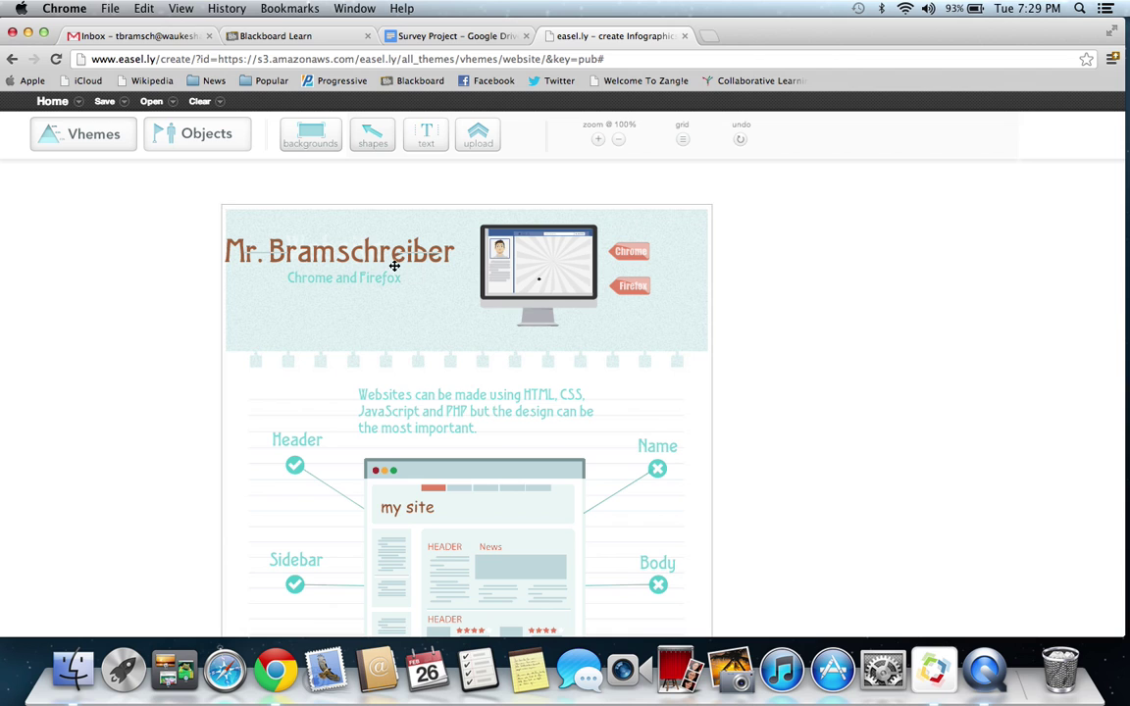
left_click(475, 40)
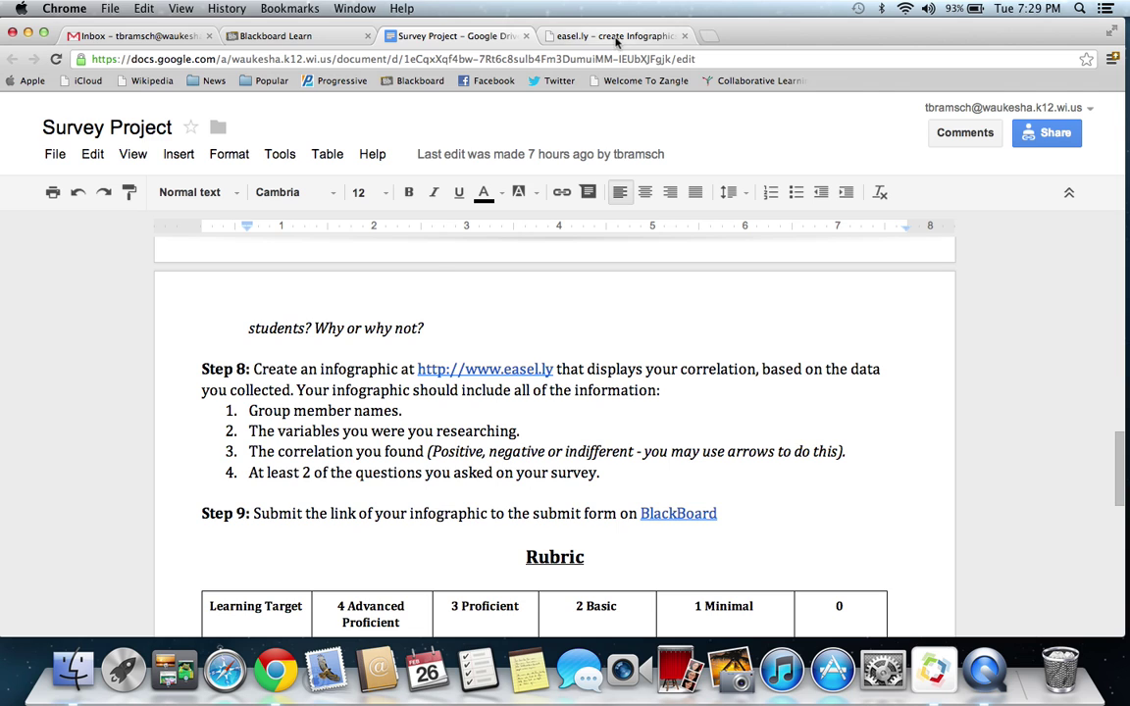
left_click(616, 40)
scroll(580, 438, "down", 3)
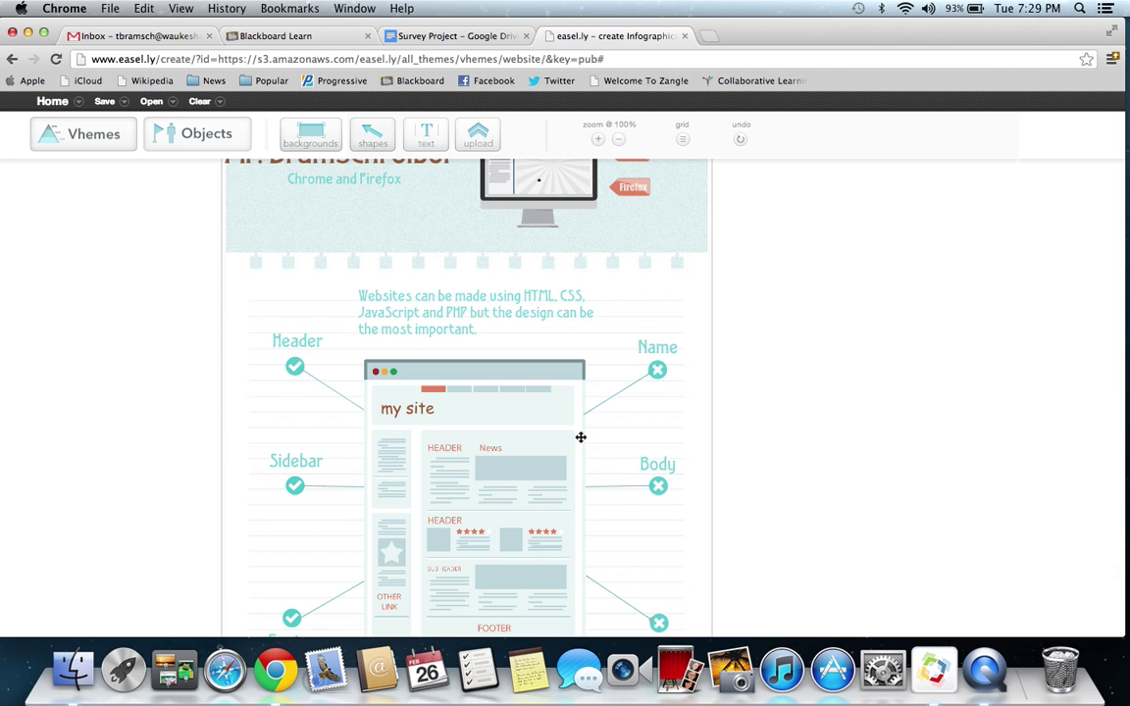
scroll(580, 438, "down", 3)
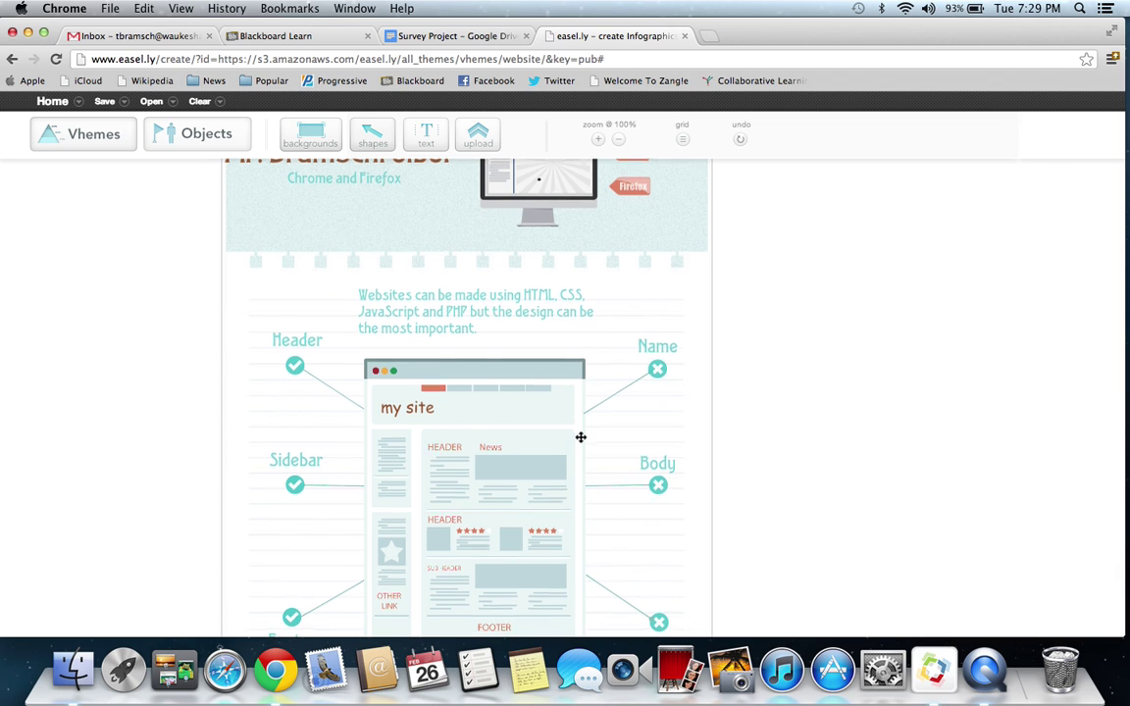
scroll(580, 438, "up", 3)
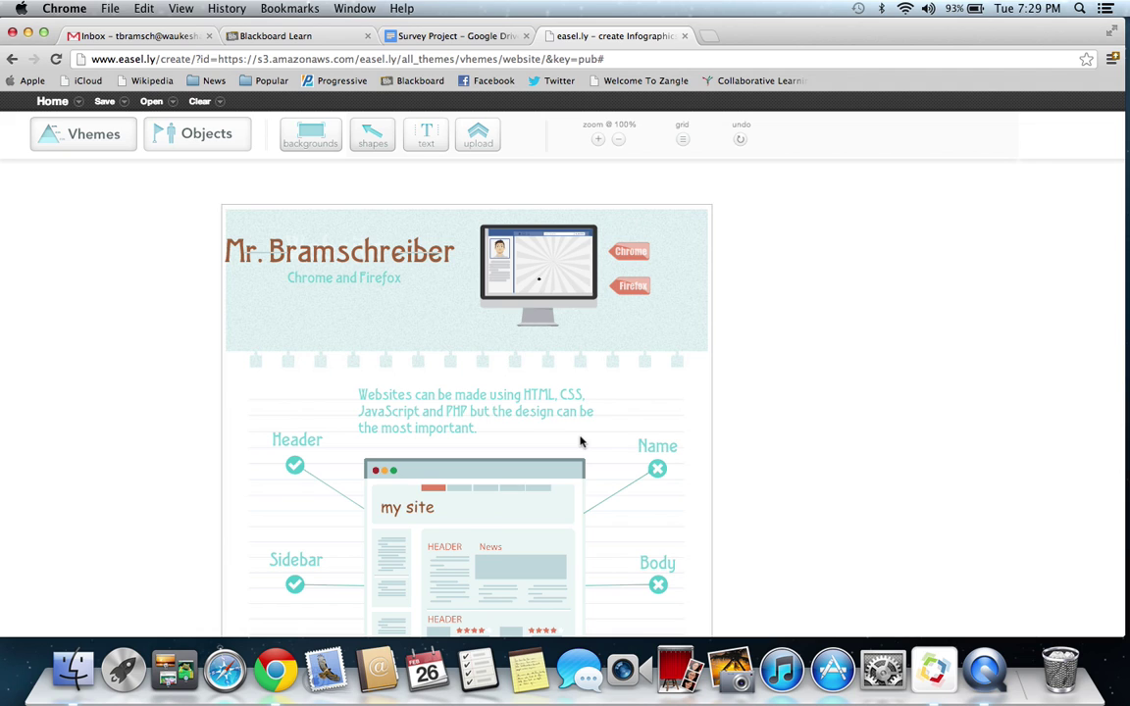
scroll(579, 442, "down", 5)
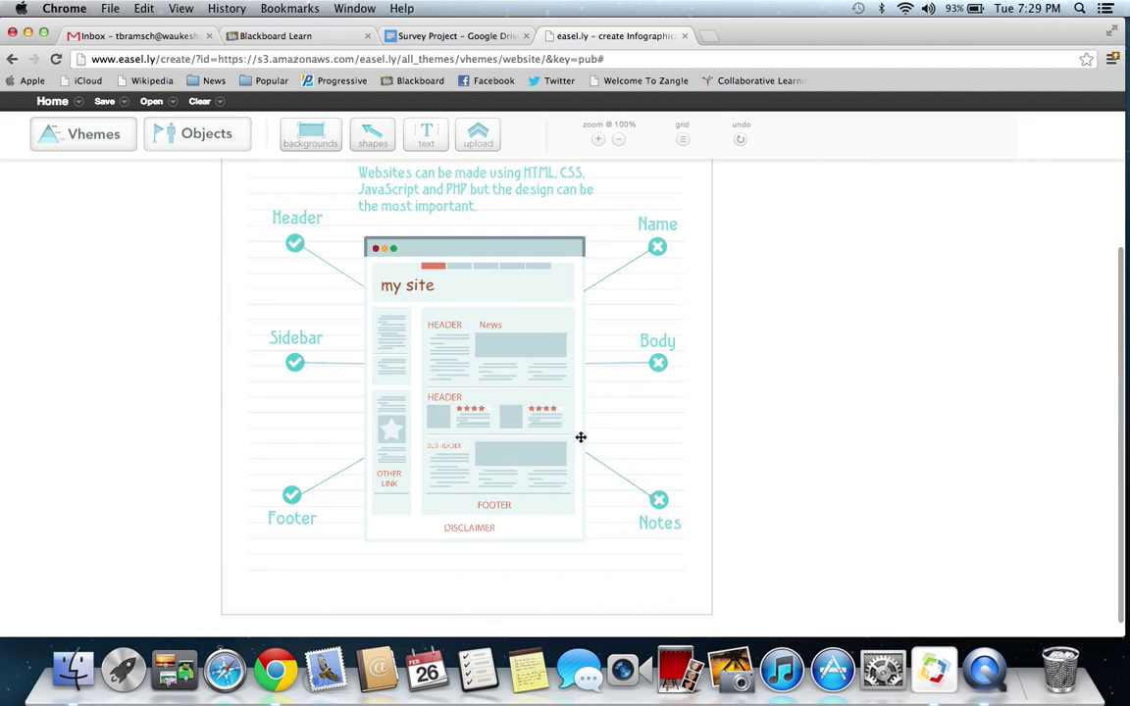
scroll(591, 492, "up", 4)
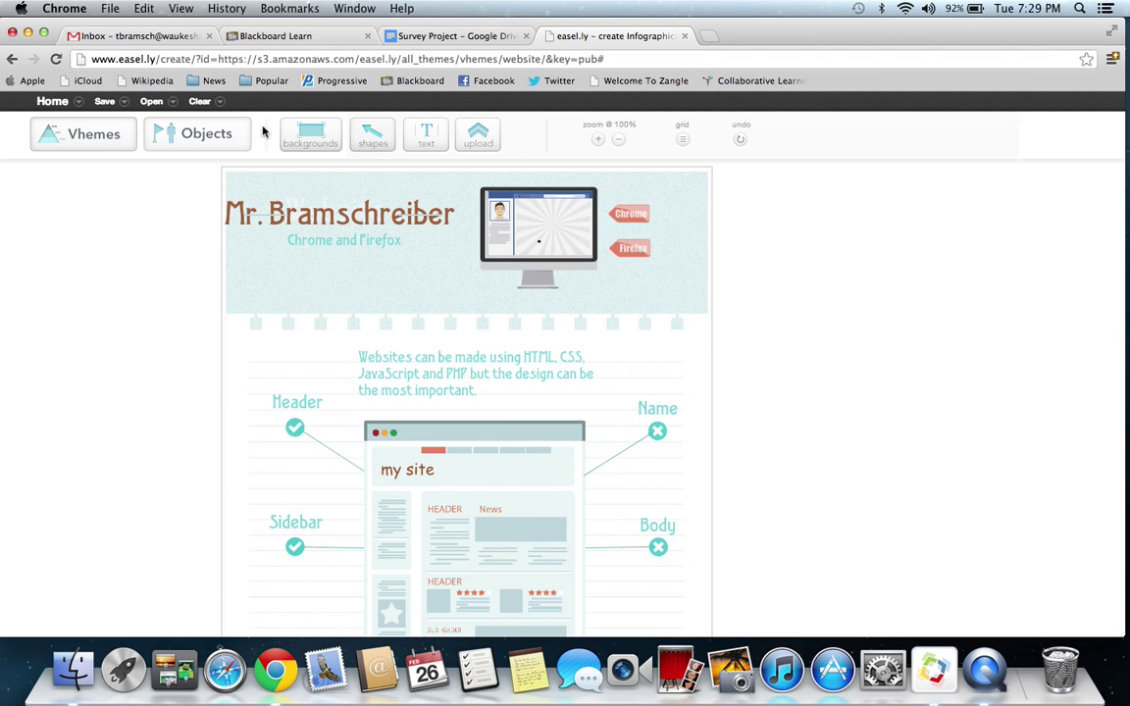
left_click(455, 36)
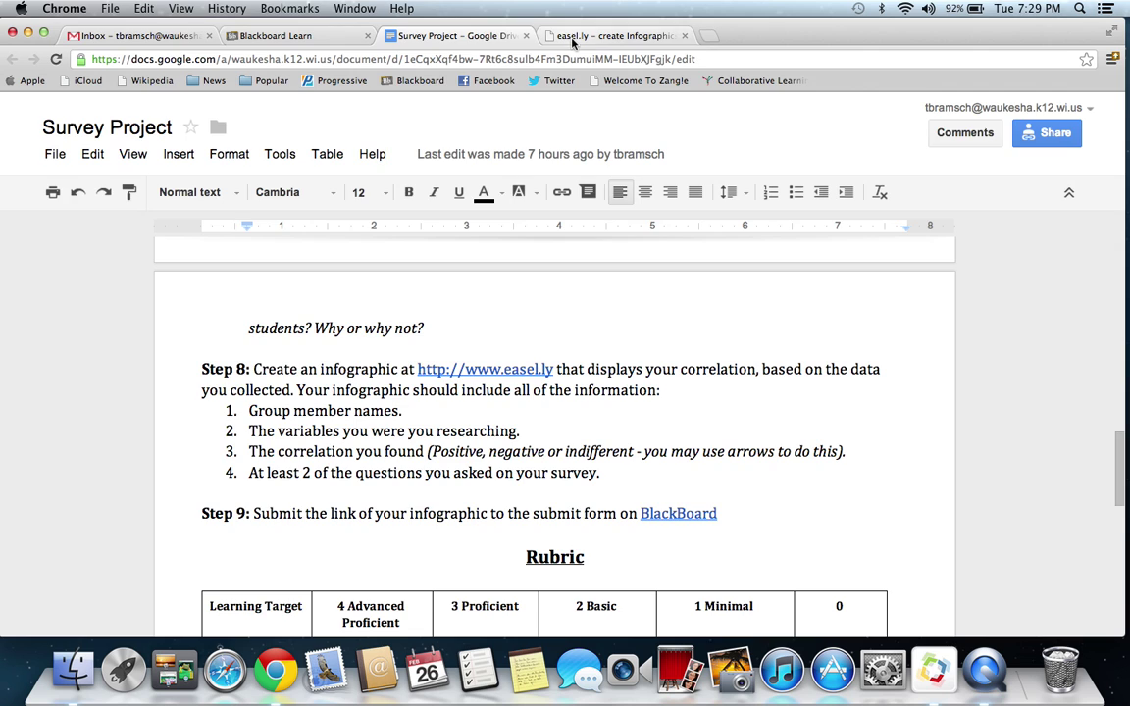
left_click(574, 37)
scroll(453, 367, "down", 4)
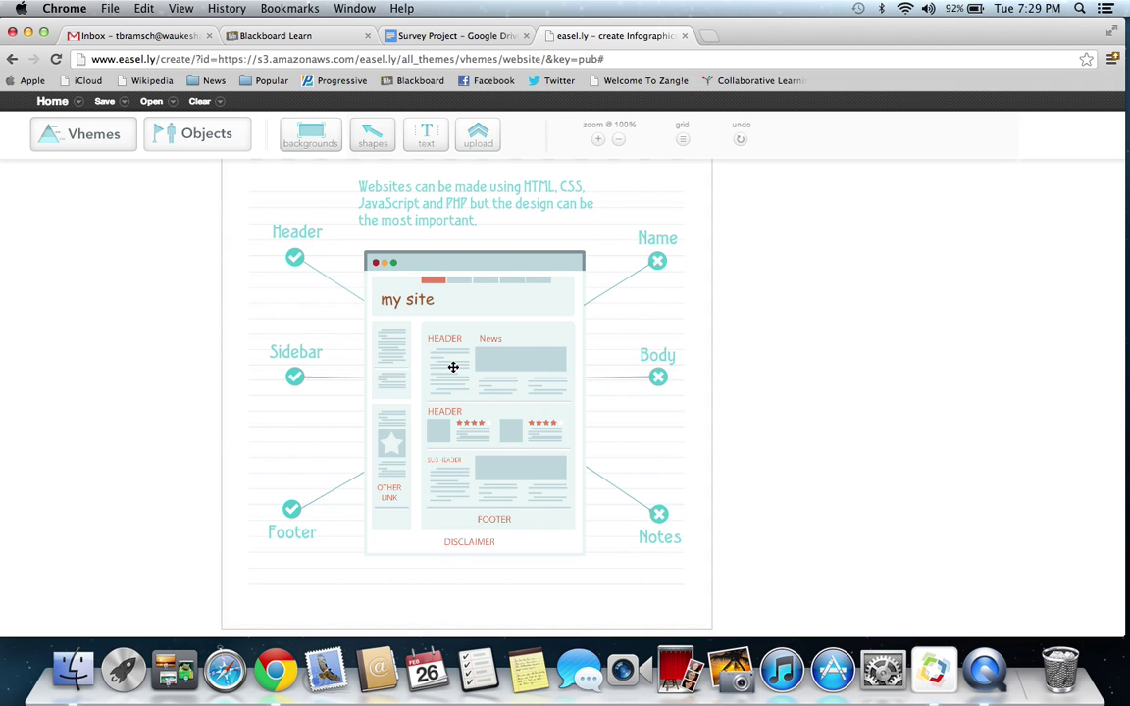
scroll(454, 366, "up", 1)
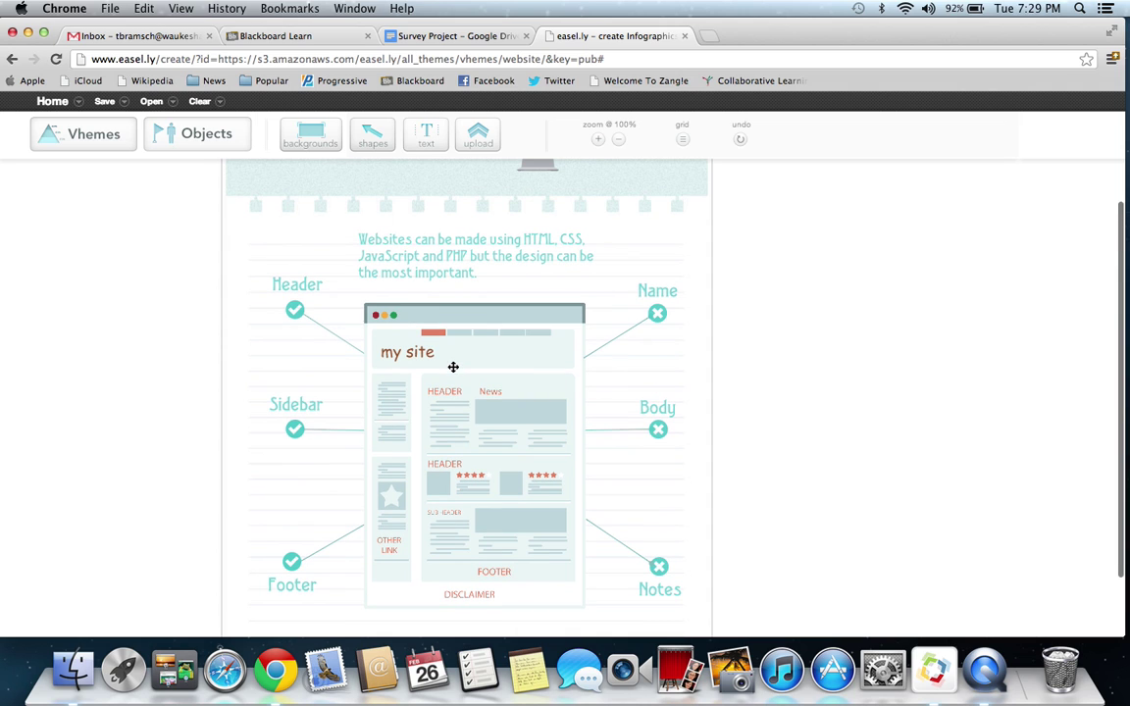
left_click(436, 143)
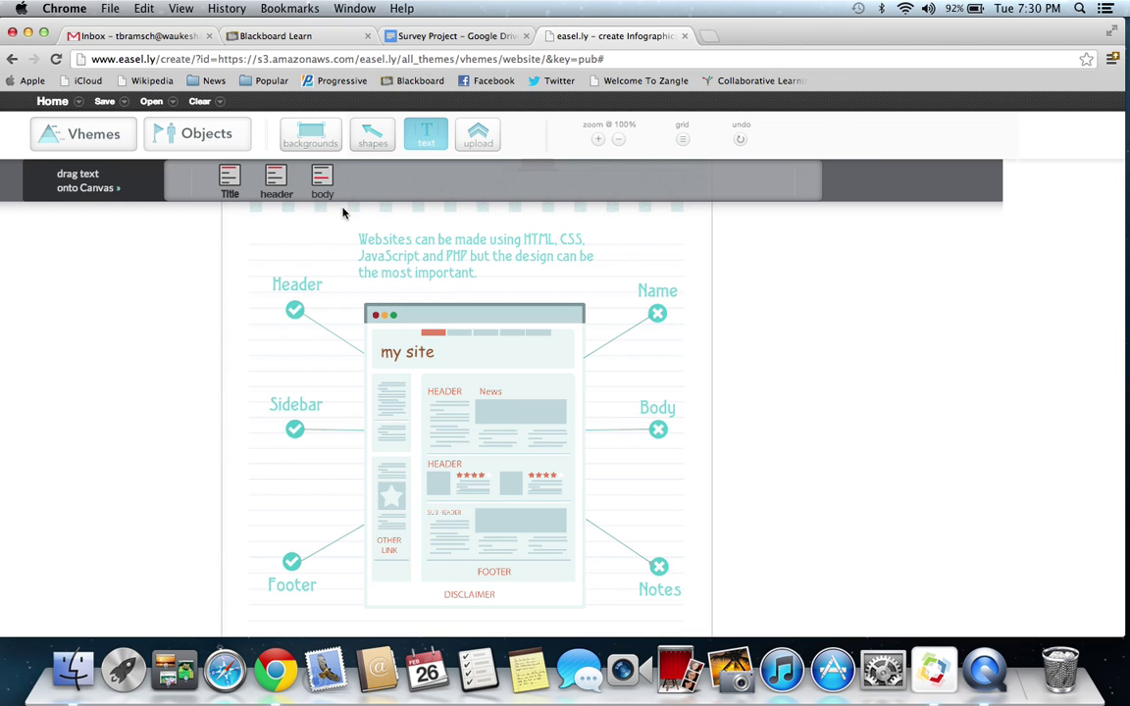
left_click_drag(321, 174, 322, 260)
double_click(322, 260)
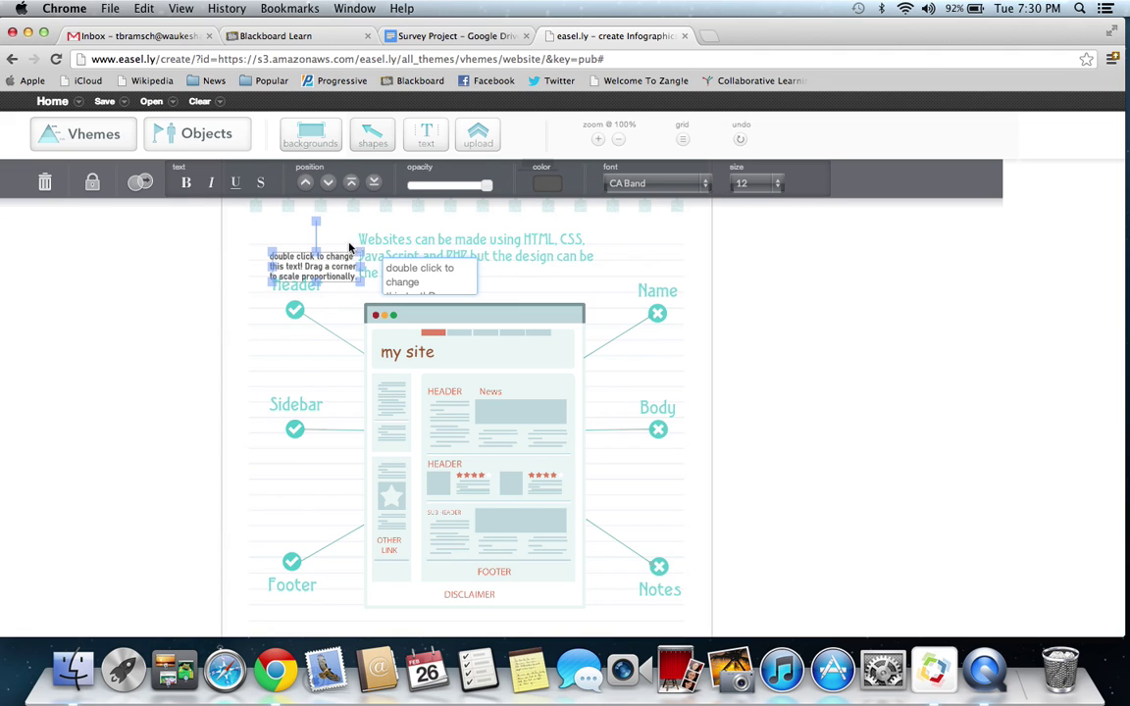
key("BackSpace")
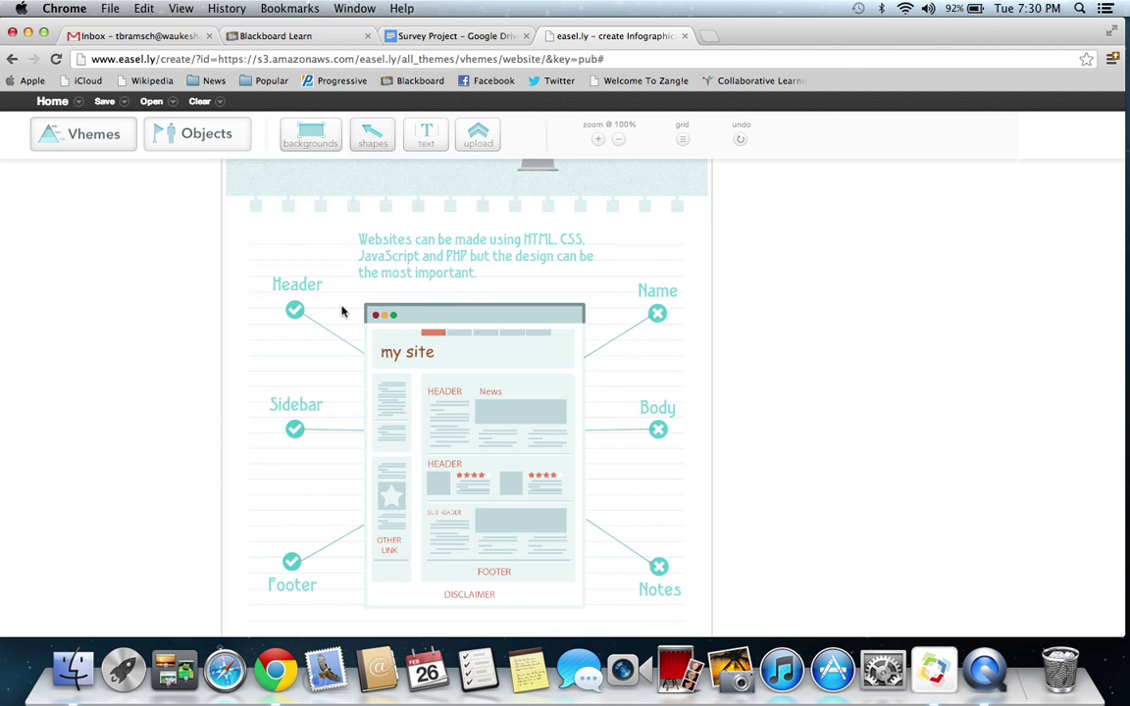
scroll(343, 312, "up", 3)
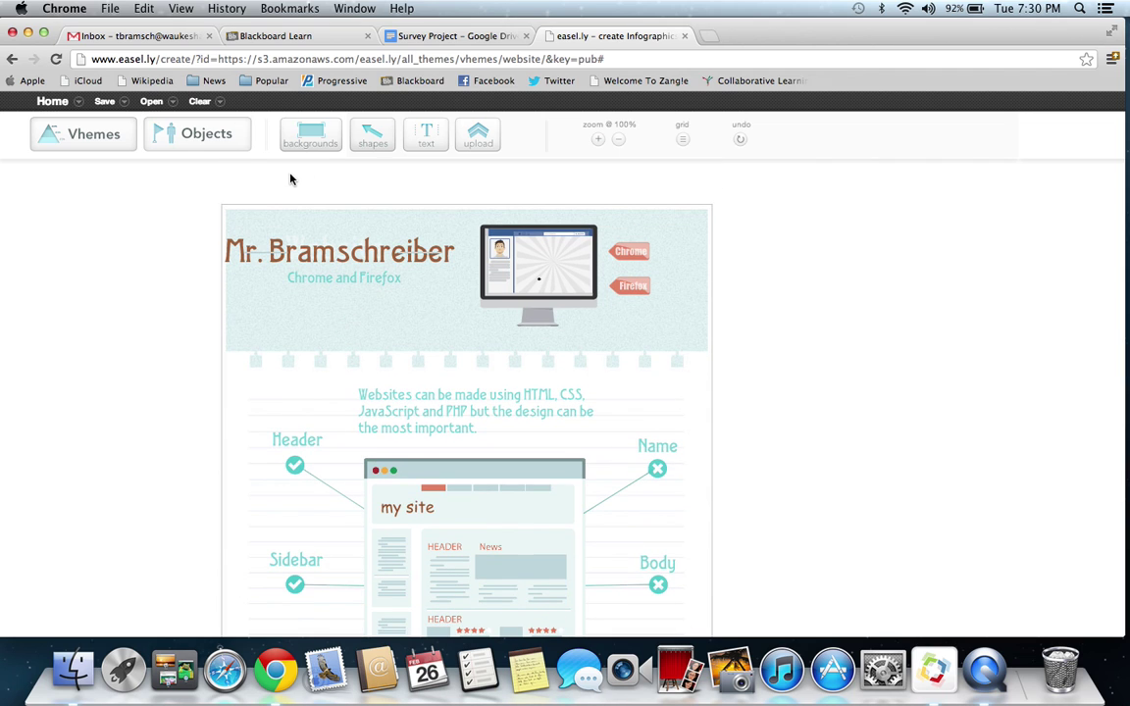
- Apply the orange tiled mosaic background to the infographic
left_click(322, 144)
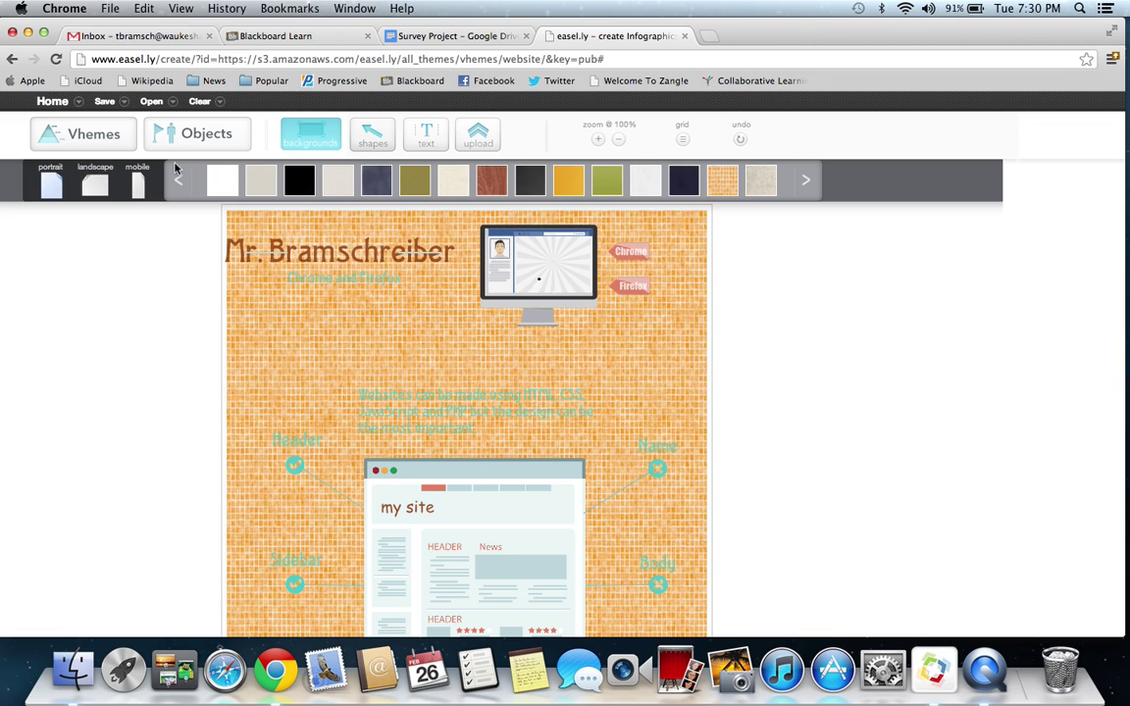
left_click(386, 135)
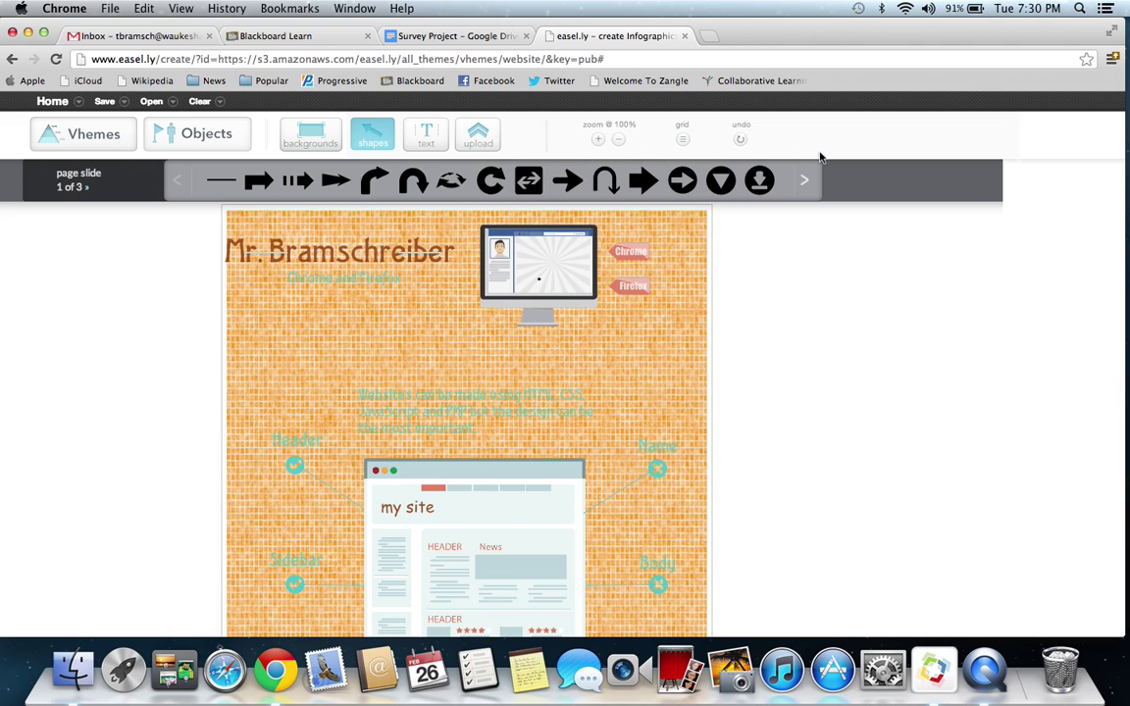
left_click(804, 179)
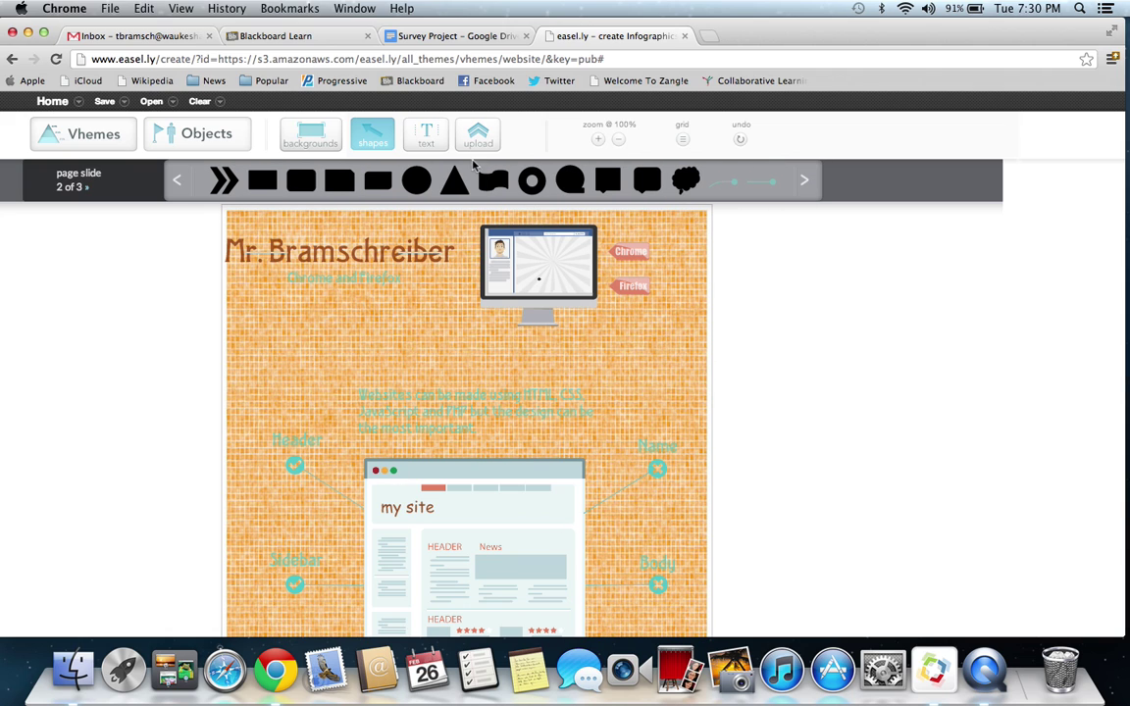
left_click(809, 183)
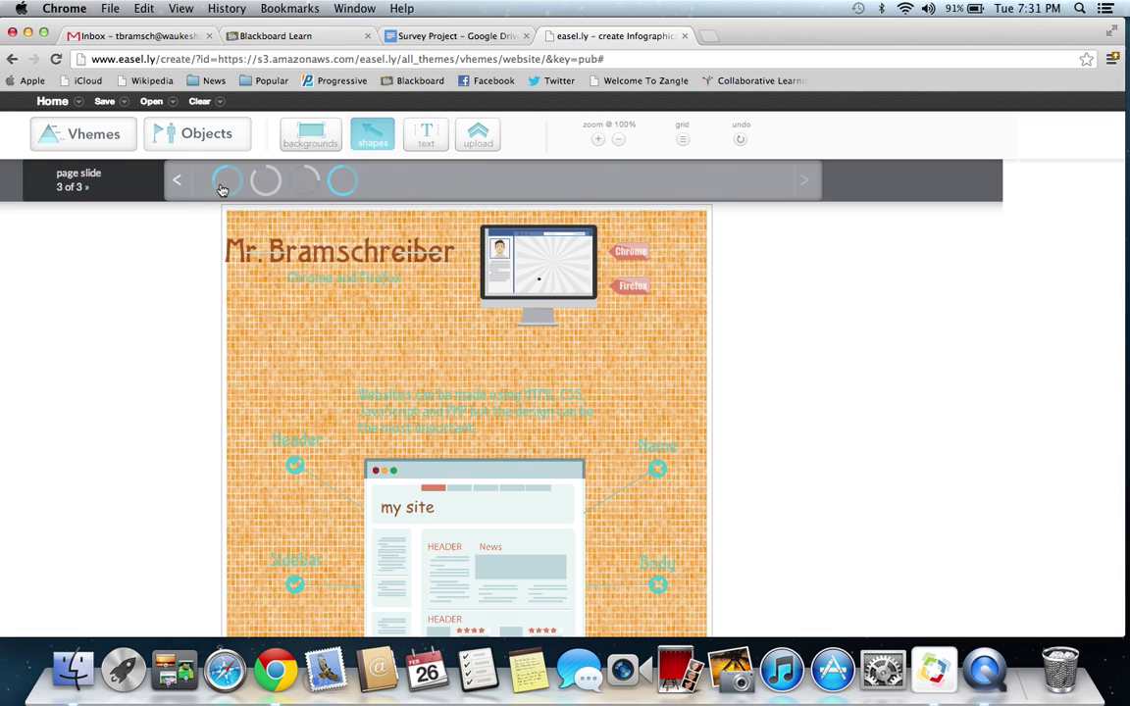
left_click_drag(223, 189, 308, 352)
left_click(325, 355)
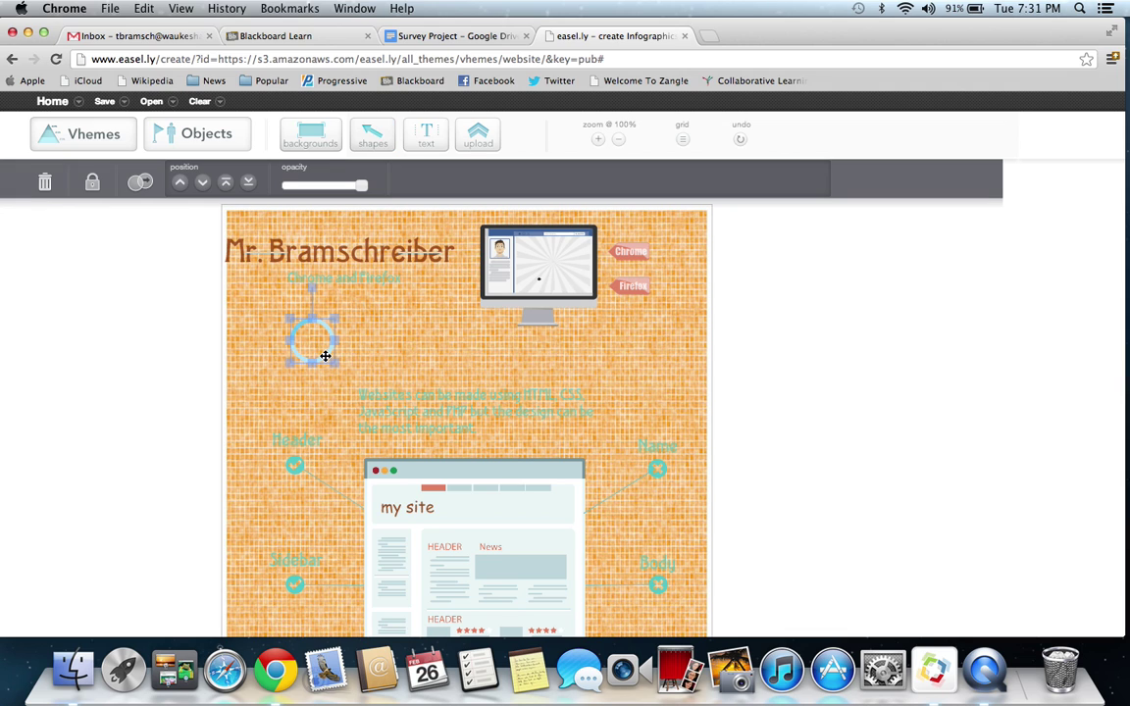
left_click_drag(335, 362, 423, 451)
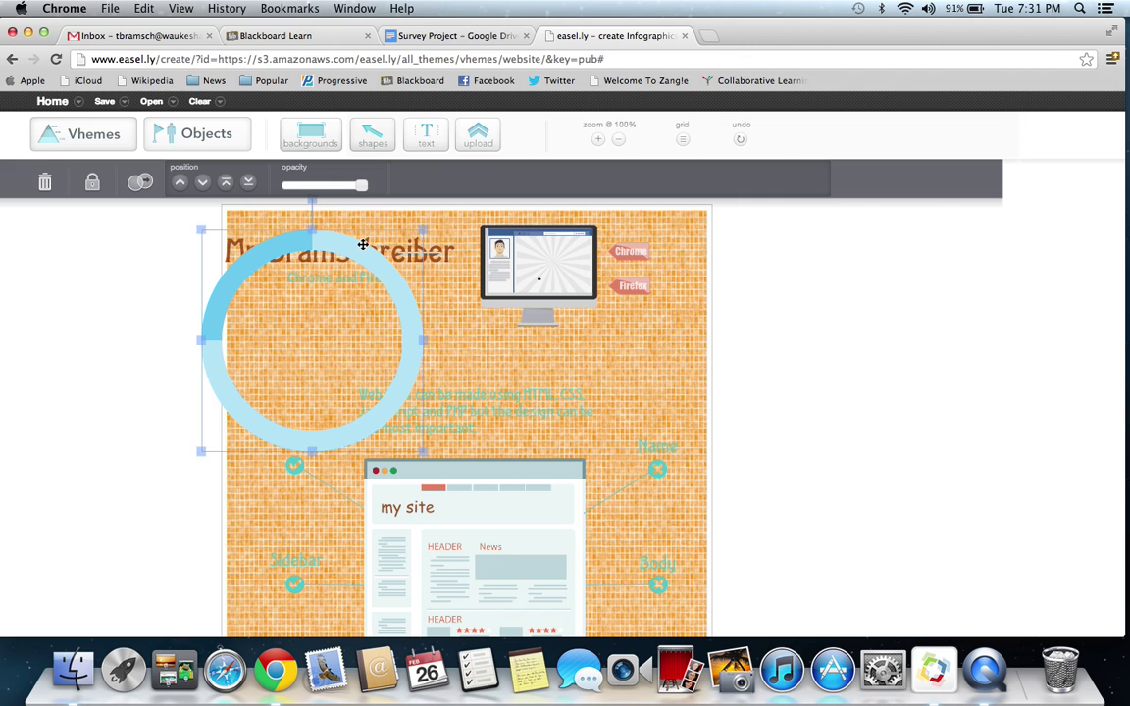
left_click_drag(363, 244, 475, 271)
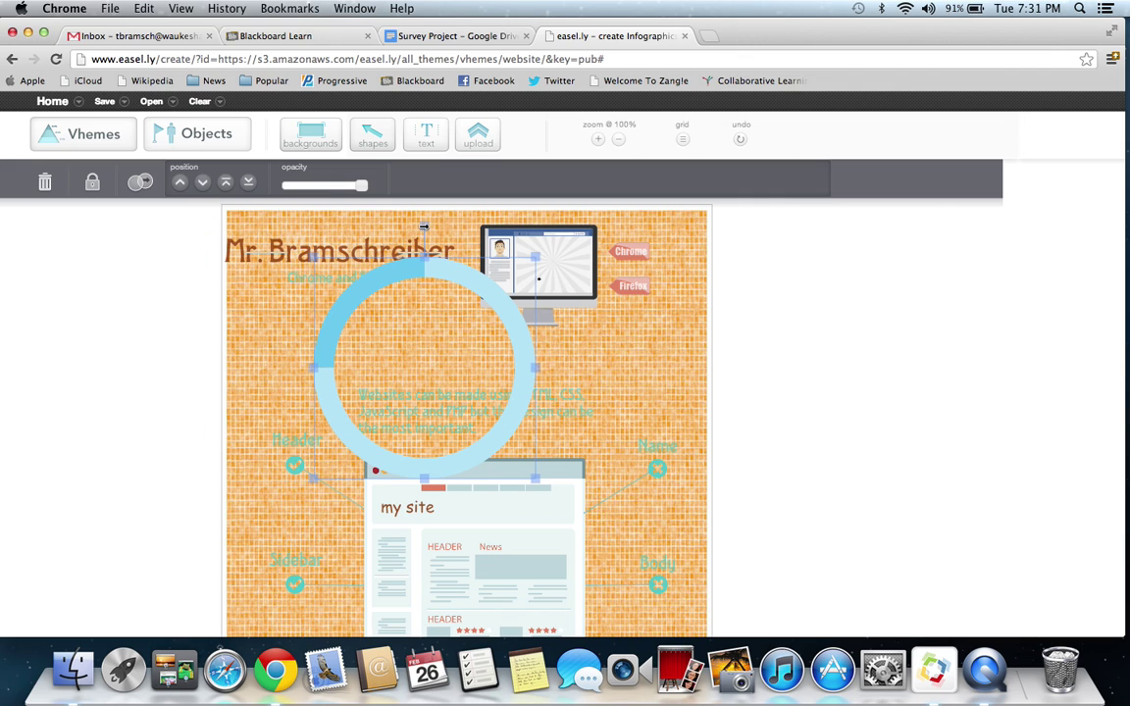
left_click_drag(423, 227, 507, 357)
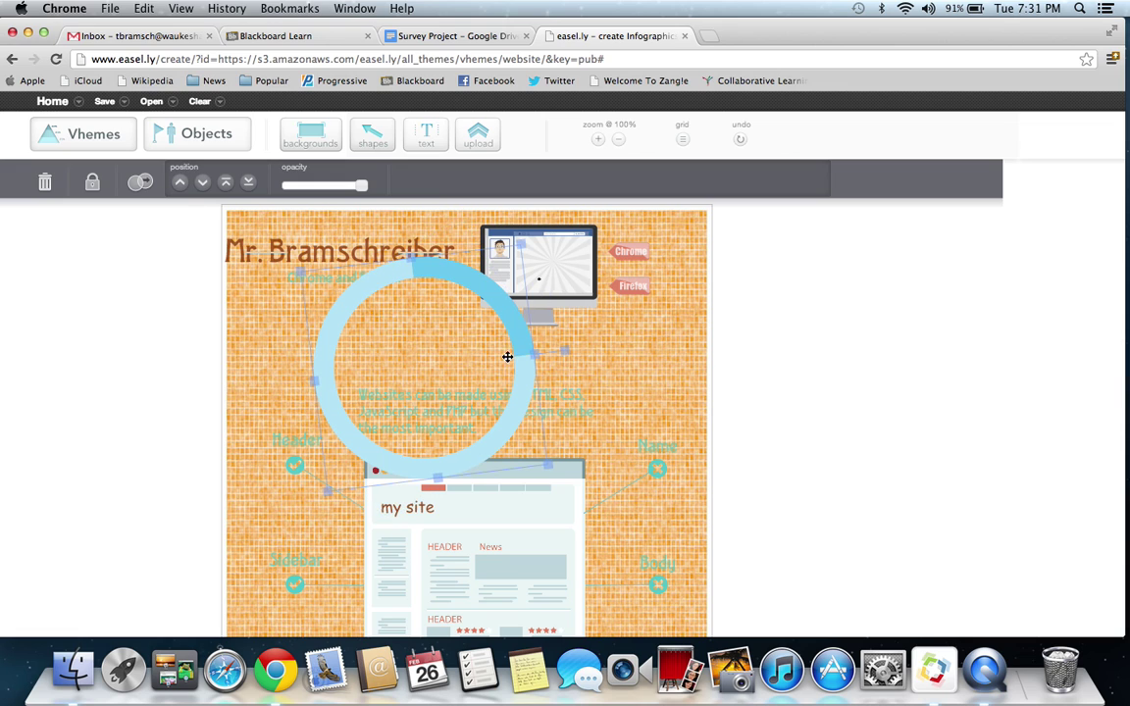
key("Delete")
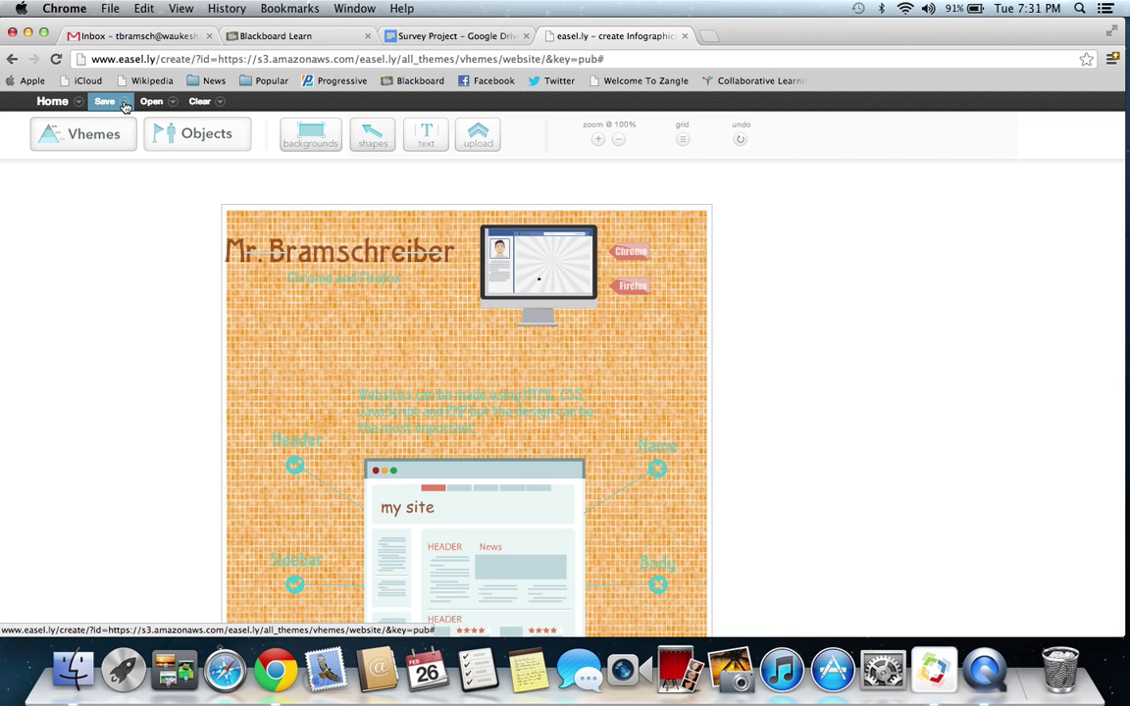
- Rename the infographic from 'website' to 'Psychology Inbforasd' and save it
left_click(124, 105)
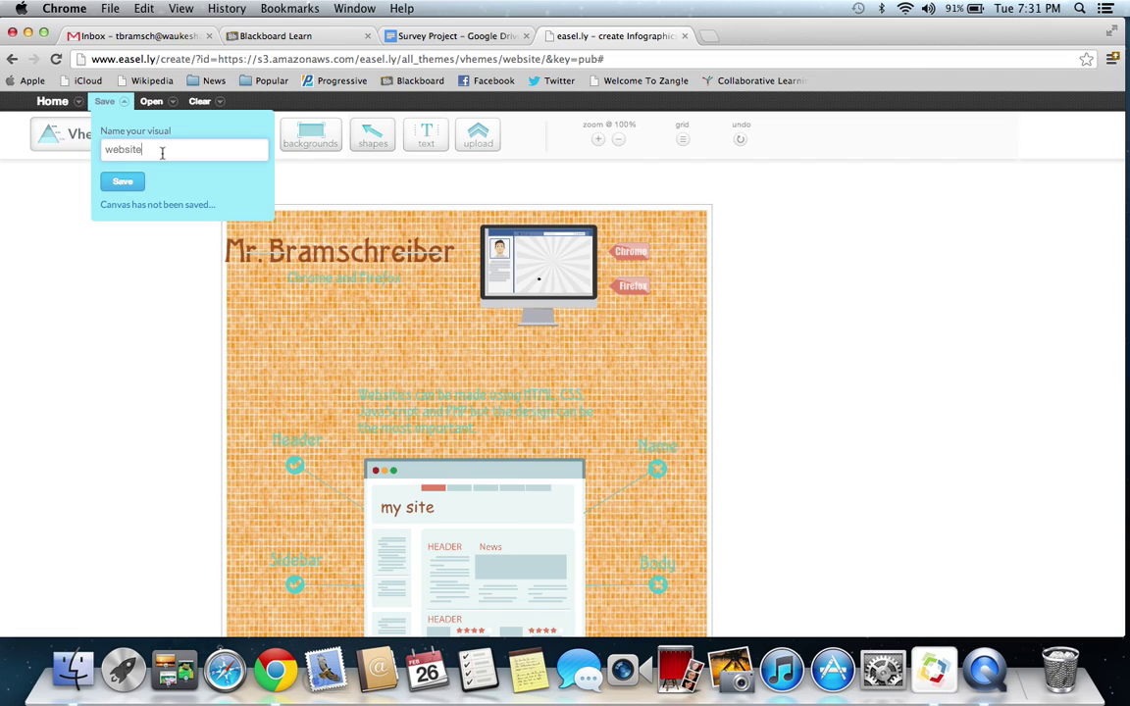
left_click_drag(163, 152, 80, 155)
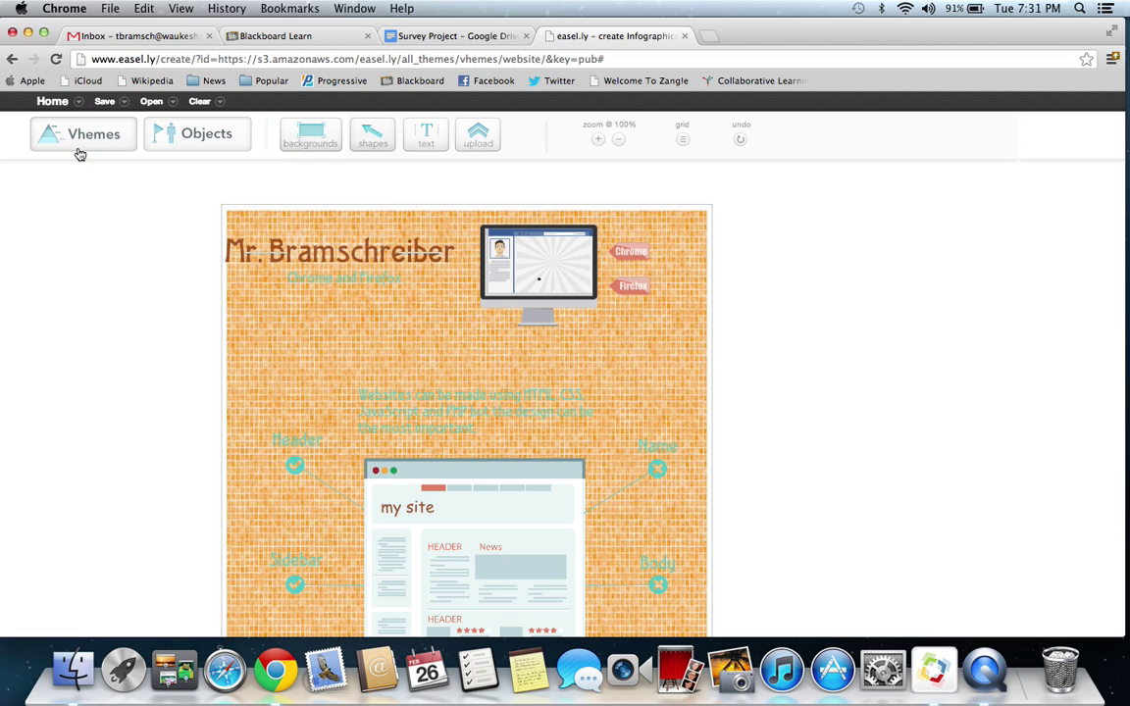
left_click(80, 155)
left_click(108, 102)
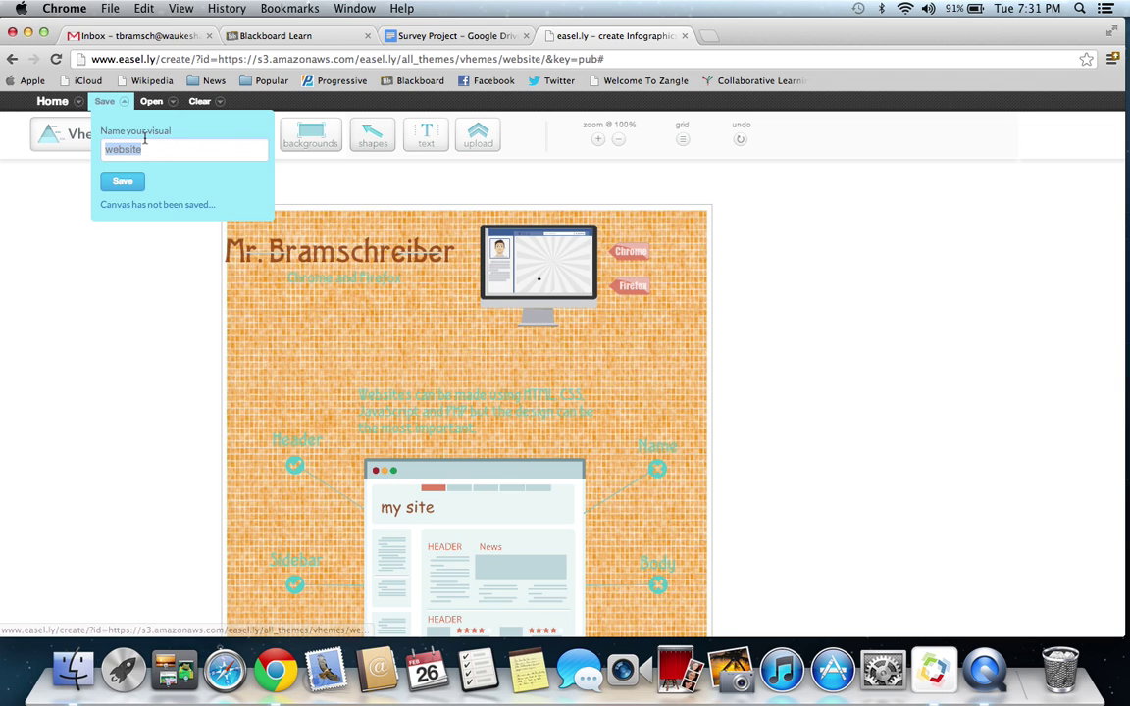
type("Ps")
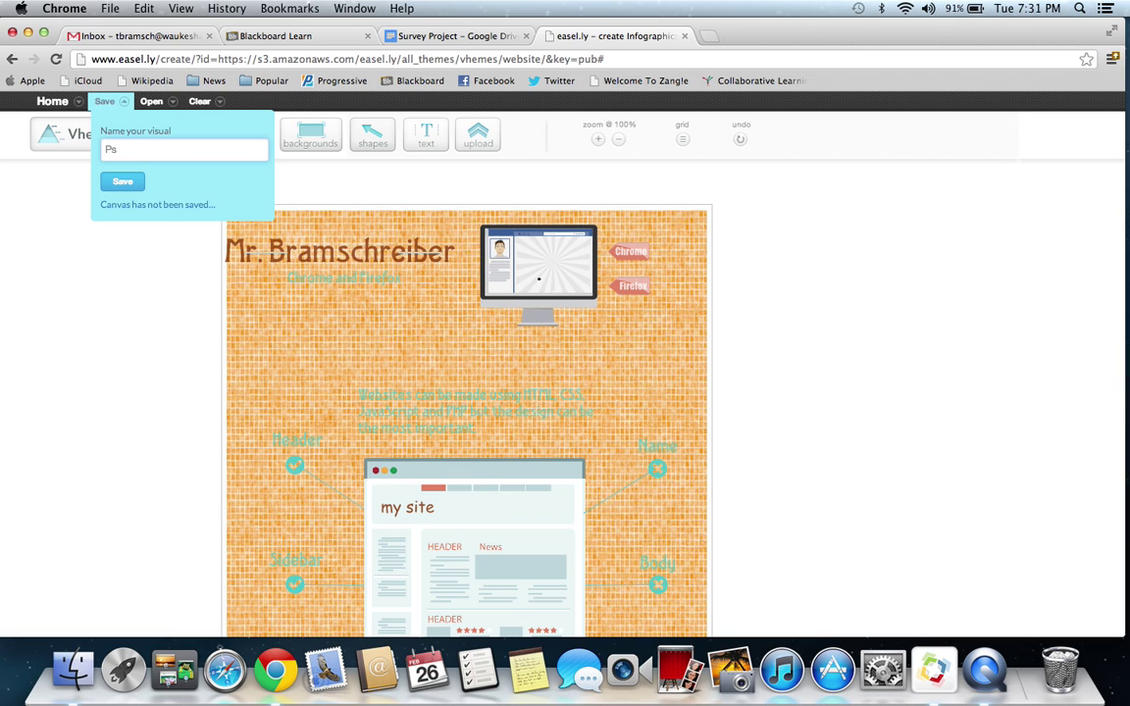
type("ychology Inbfor")
type("asd")
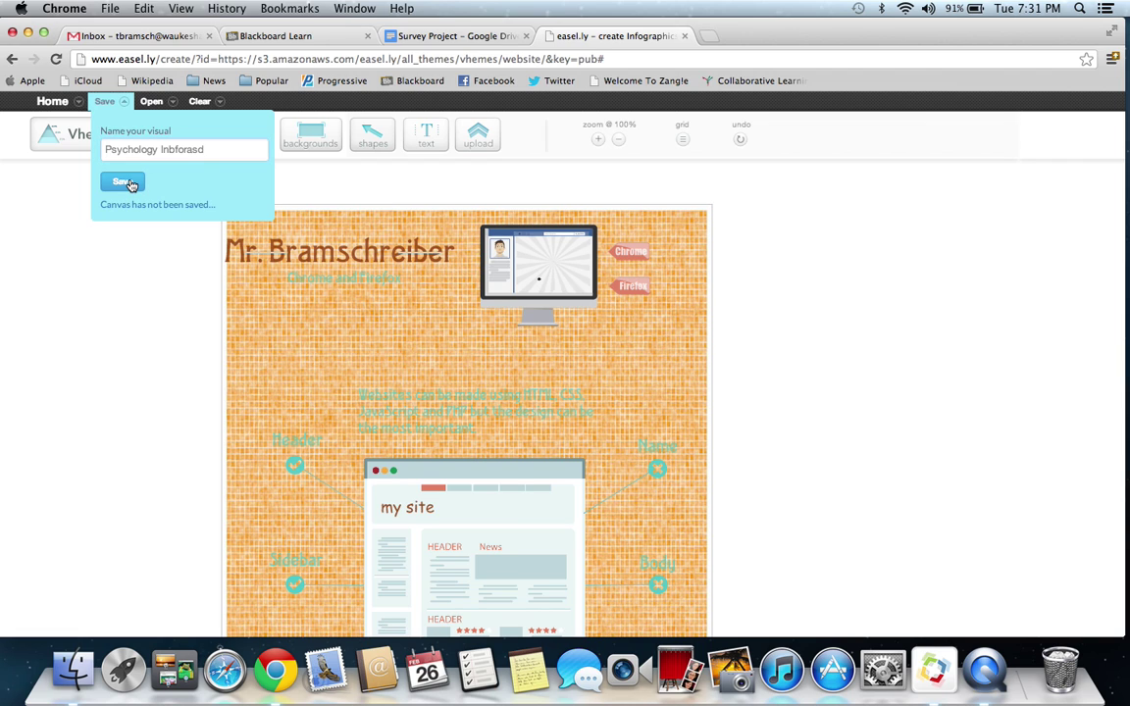
left_click(125, 183)
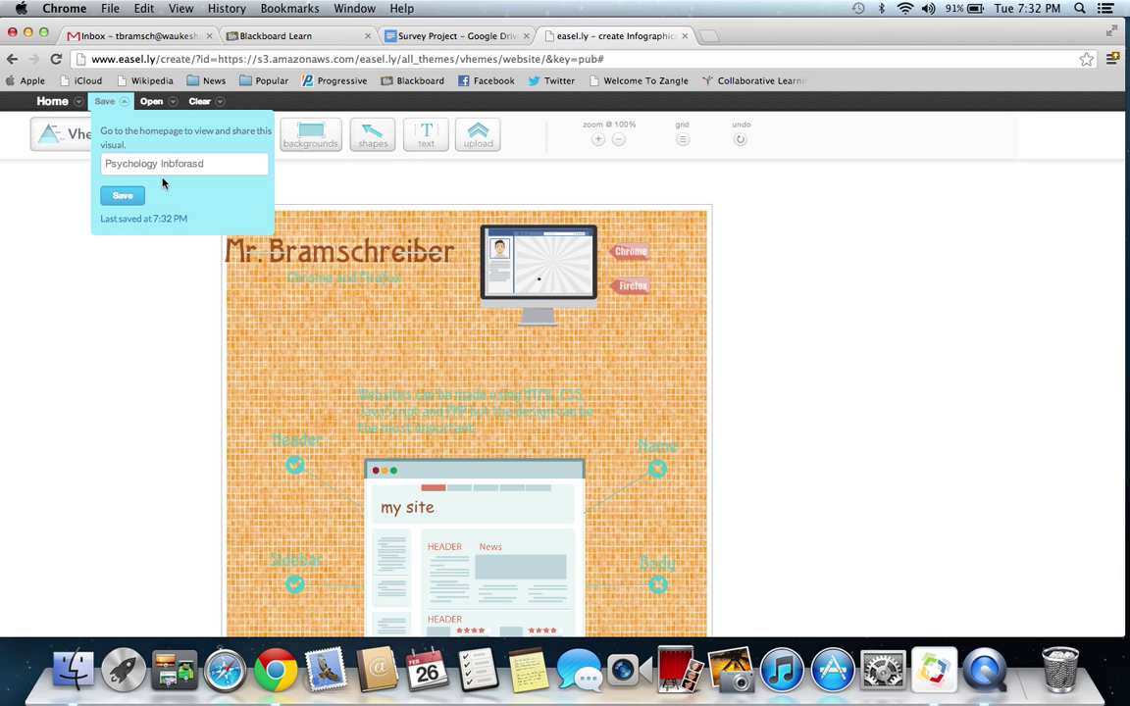
- Leave the editor for the home page and copy PsychologyInbforasd's web link from its share dialog
left_click(60, 112)
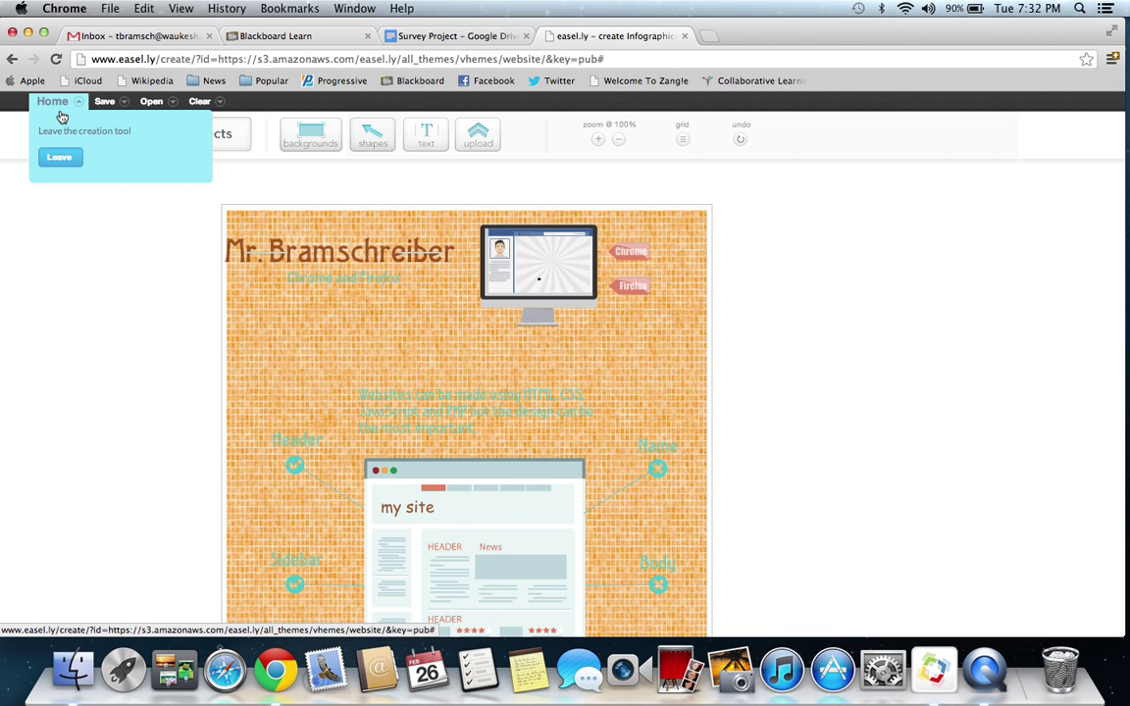
left_click(59, 156)
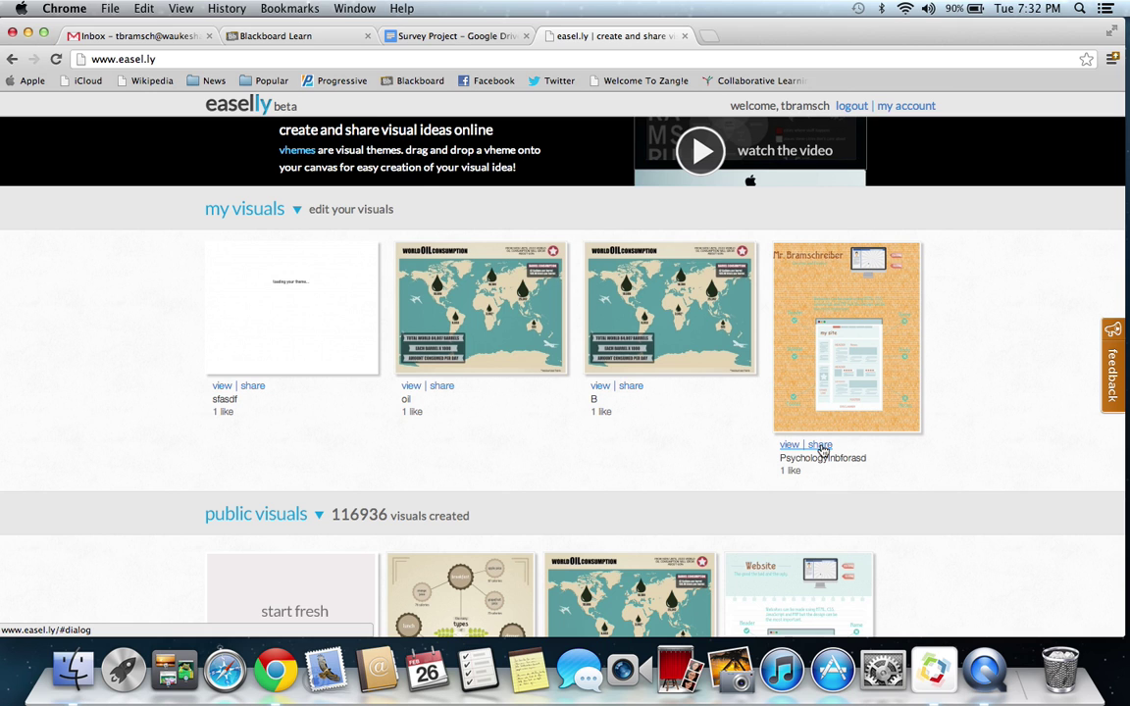
left_click(822, 447)
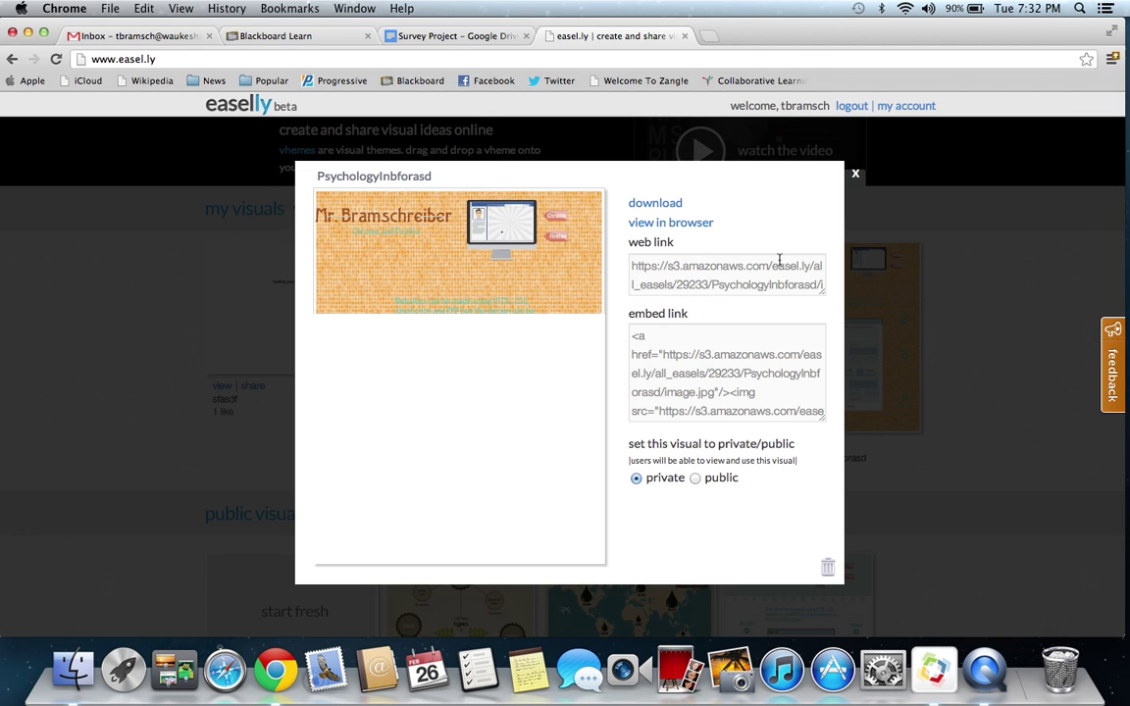
double_click(759, 283)
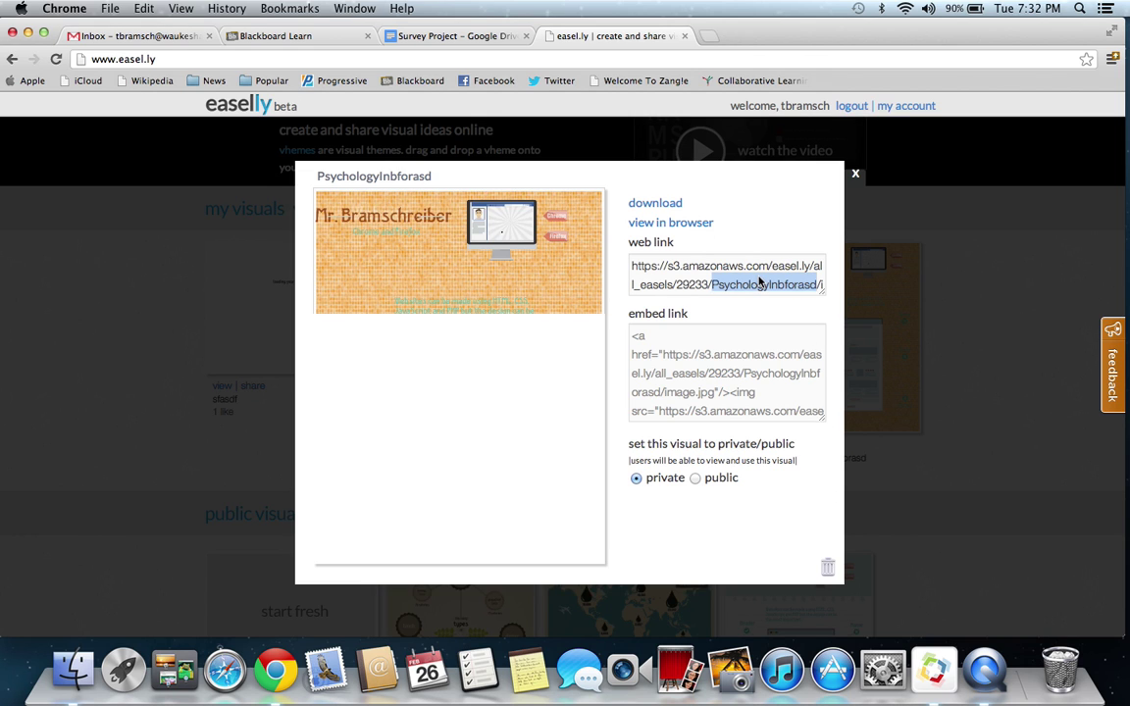
triple_click(675, 266)
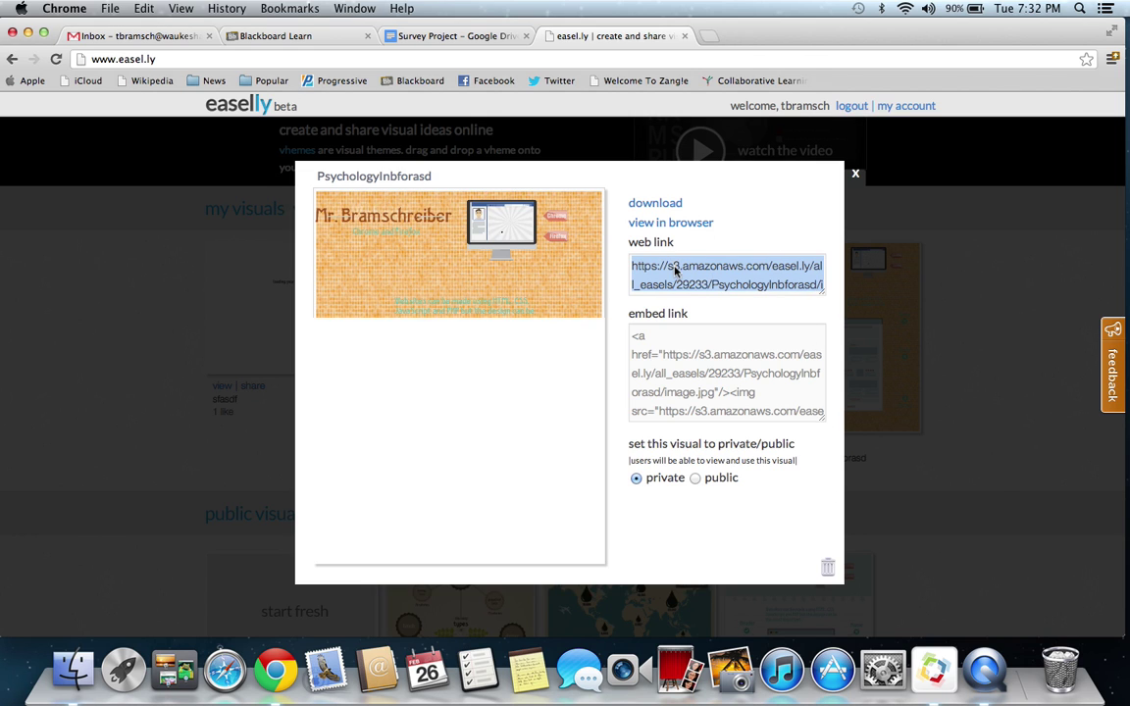
right_click(676, 265)
left_click(729, 330)
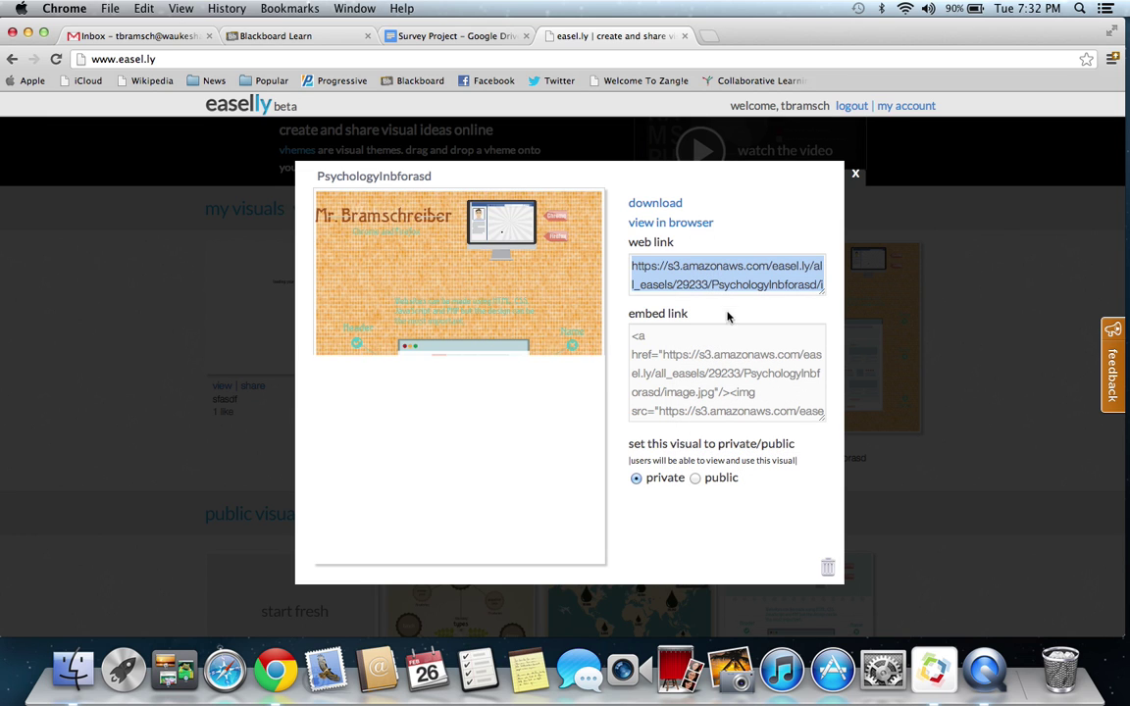
left_click(855, 173)
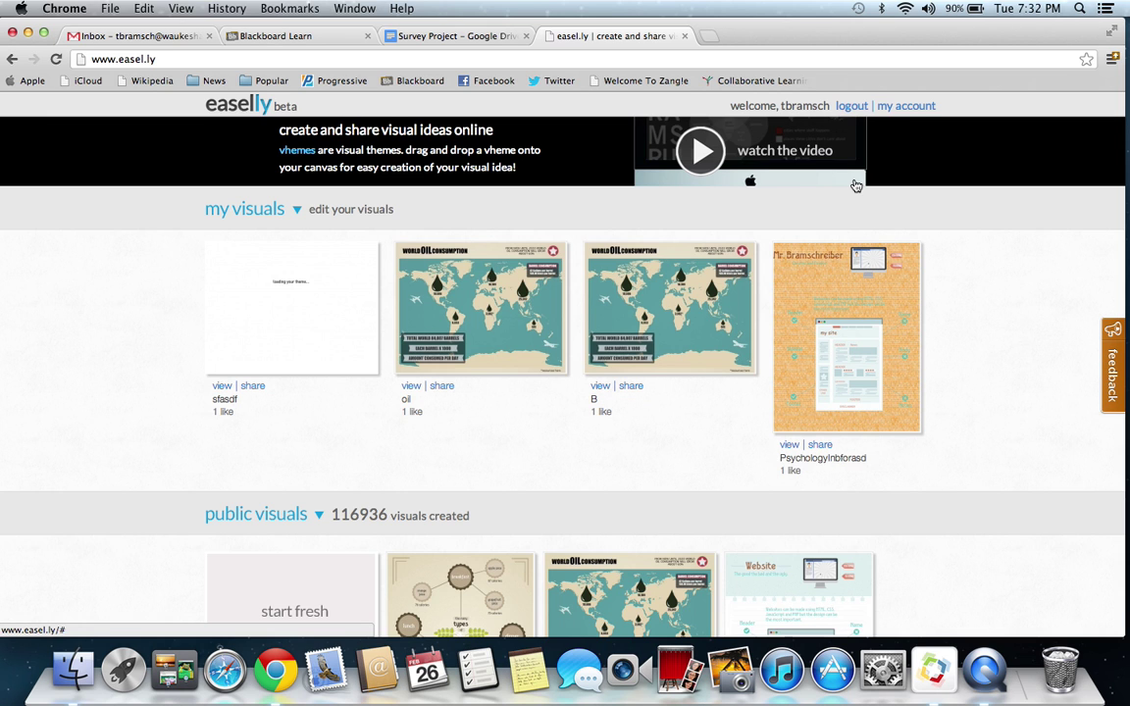
- Open the Psychology - Submit Form via the Survey Project link in Blackboard Learn
left_click(299, 36)
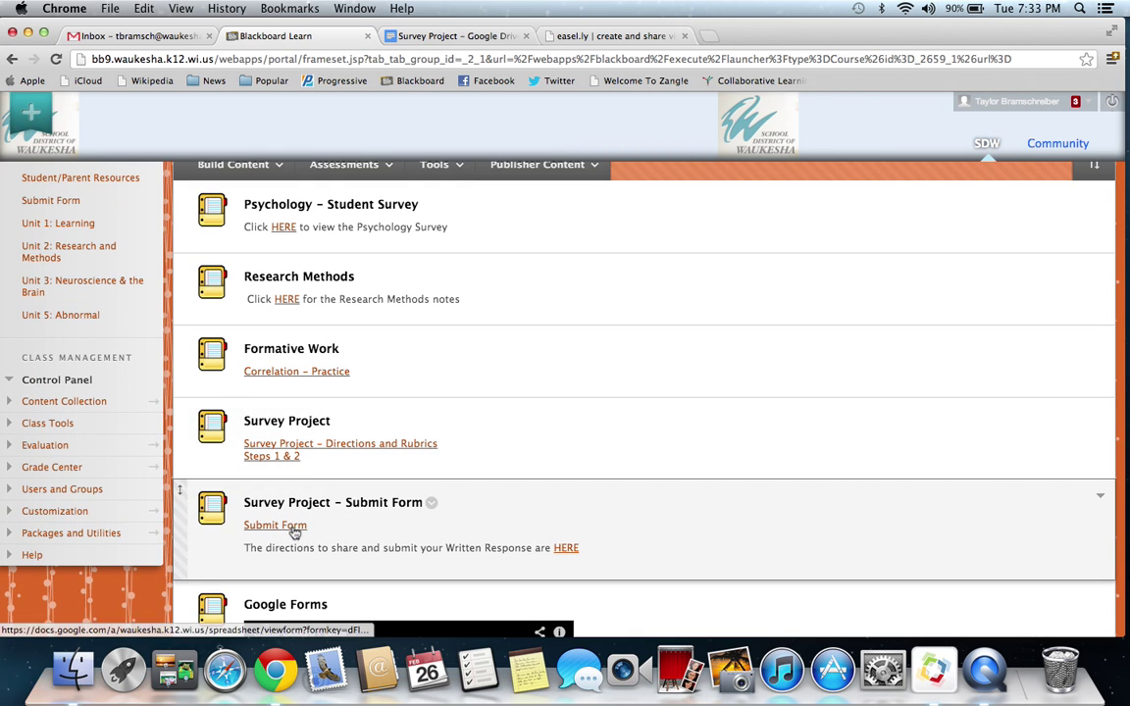
left_click(291, 527)
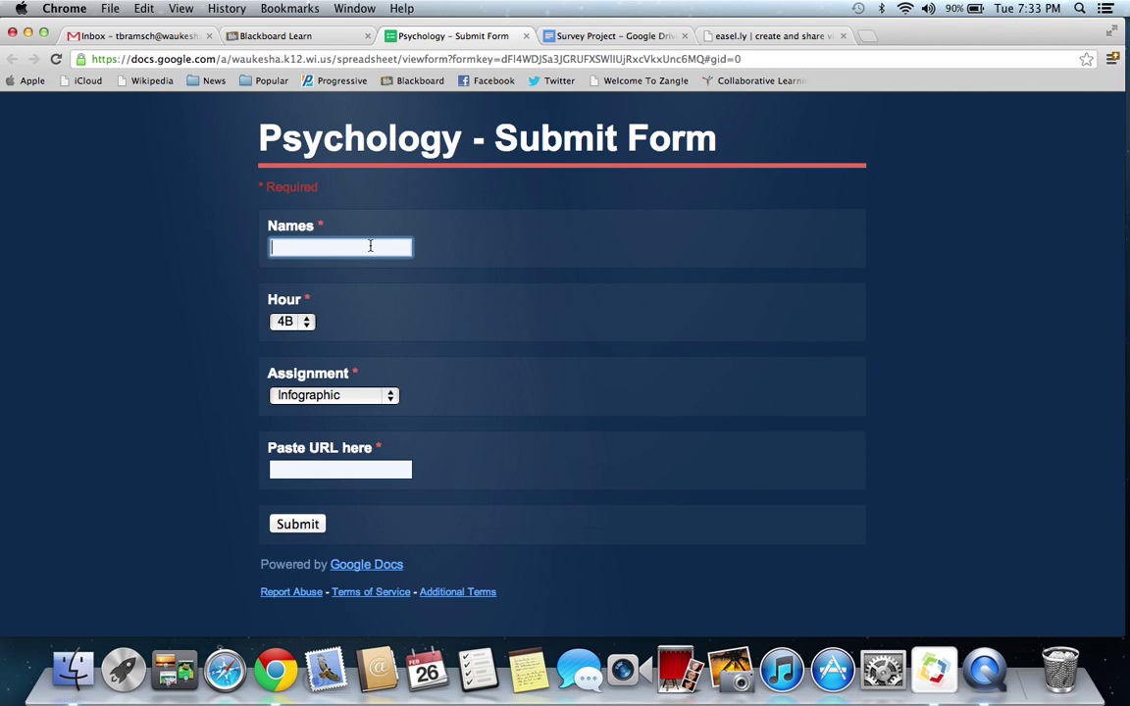
- Enter the student's name and paste the copied infographic web link into the Paste URL here field
left_click(309, 465)
right_click(308, 472)
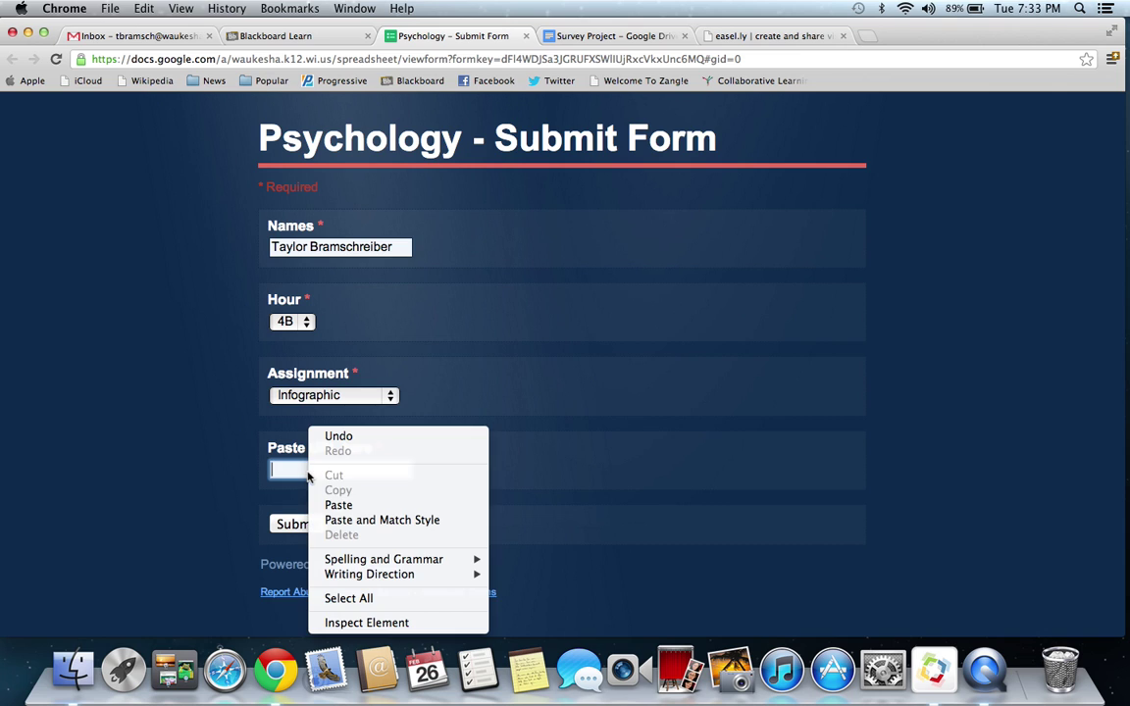
left_click(338, 504)
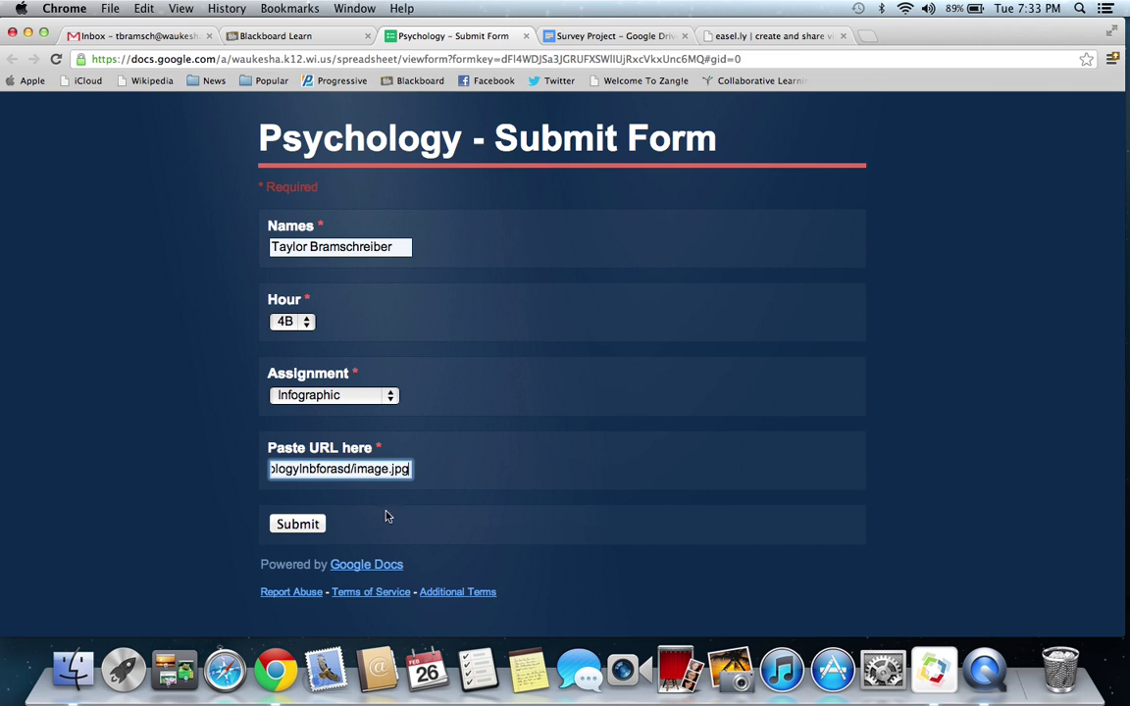
- Close the Submit Form tab and return to the easel.ly home page's my visuals list
left_click(527, 37)
left_click(608, 39)
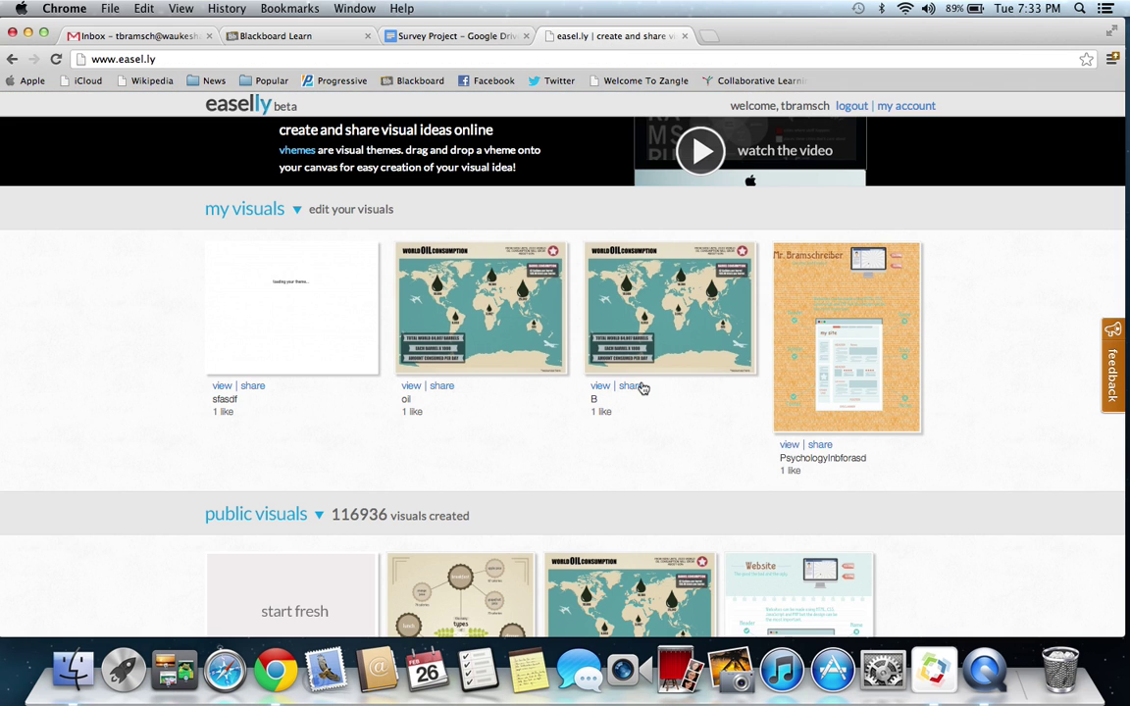
scroll(699, 467, "down", 5)
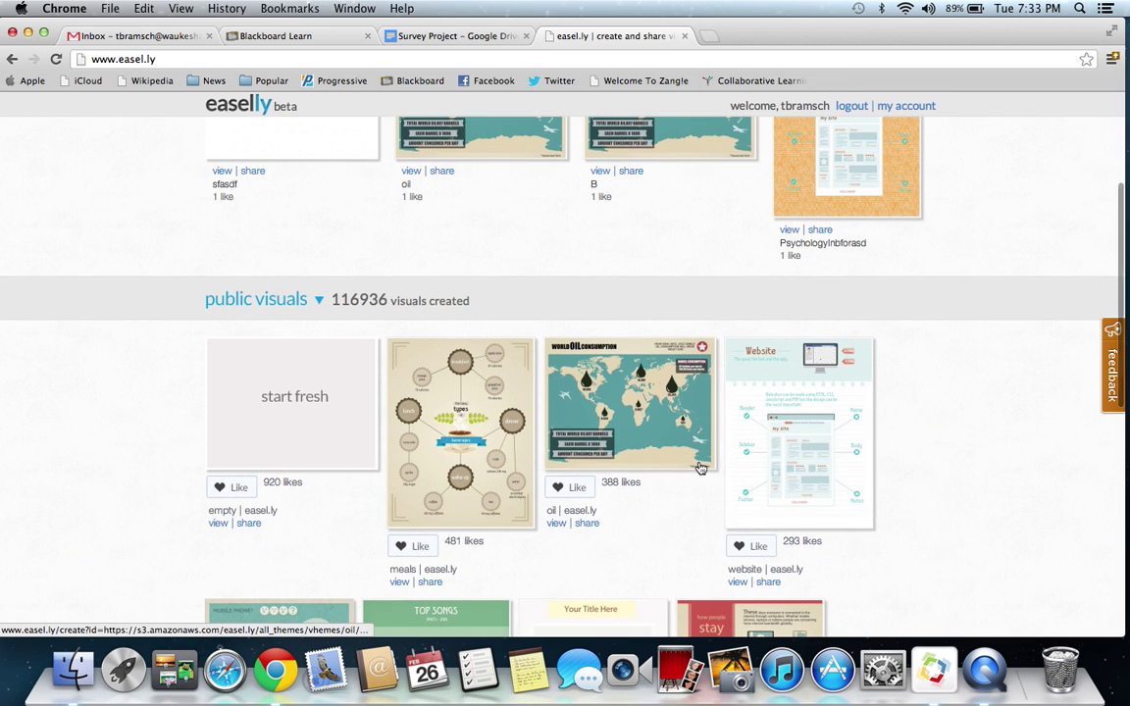
scroll(701, 468, "up", 5)
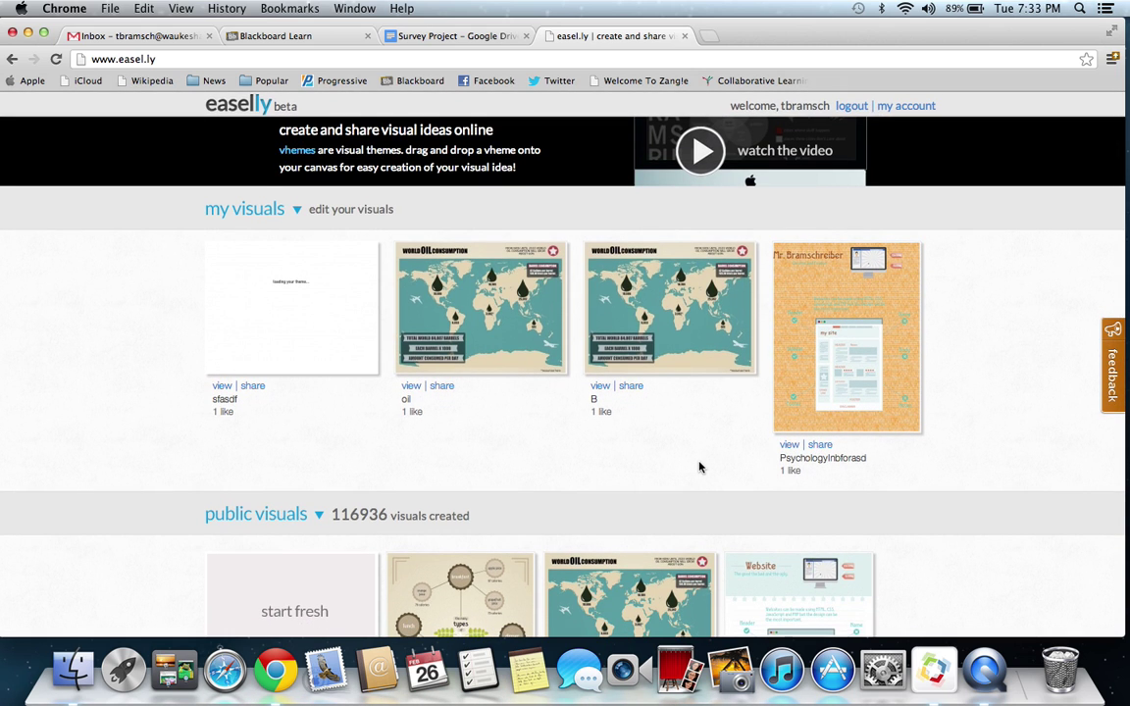